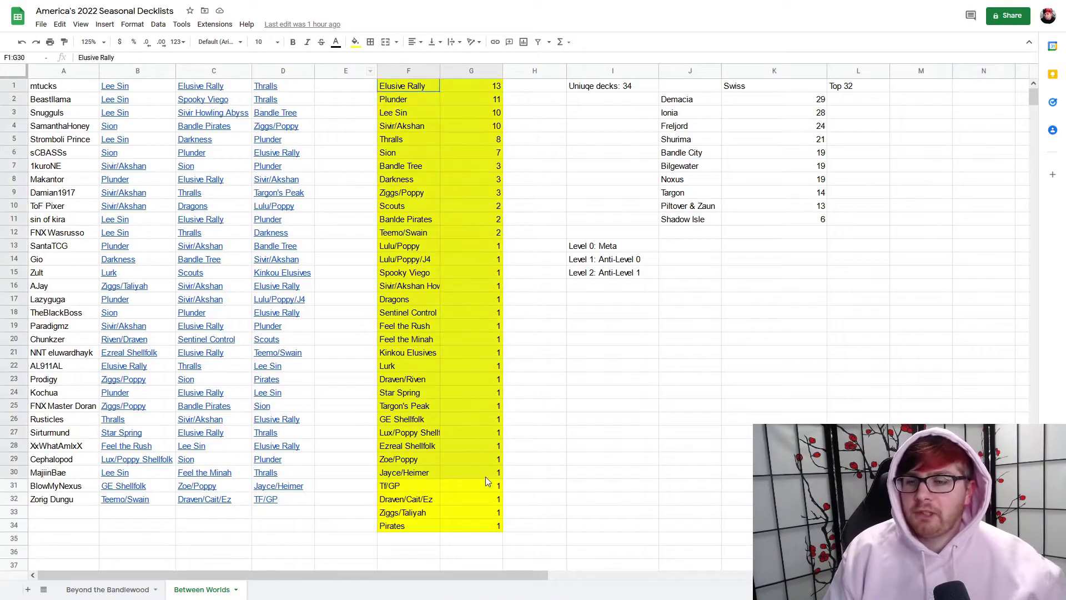
Examine the single-entry decks in F13:F34 against the Level 0–2 notes and the Sivir Howling Abyss entry in the player lineups
left_click(558, 419)
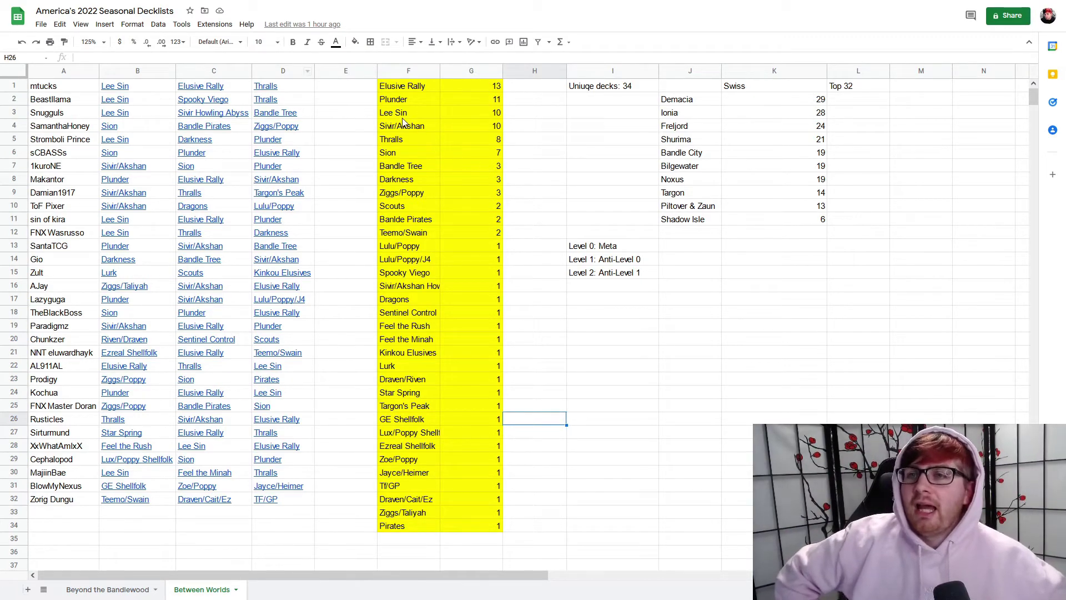
left_click_drag(406, 248, 387, 532)
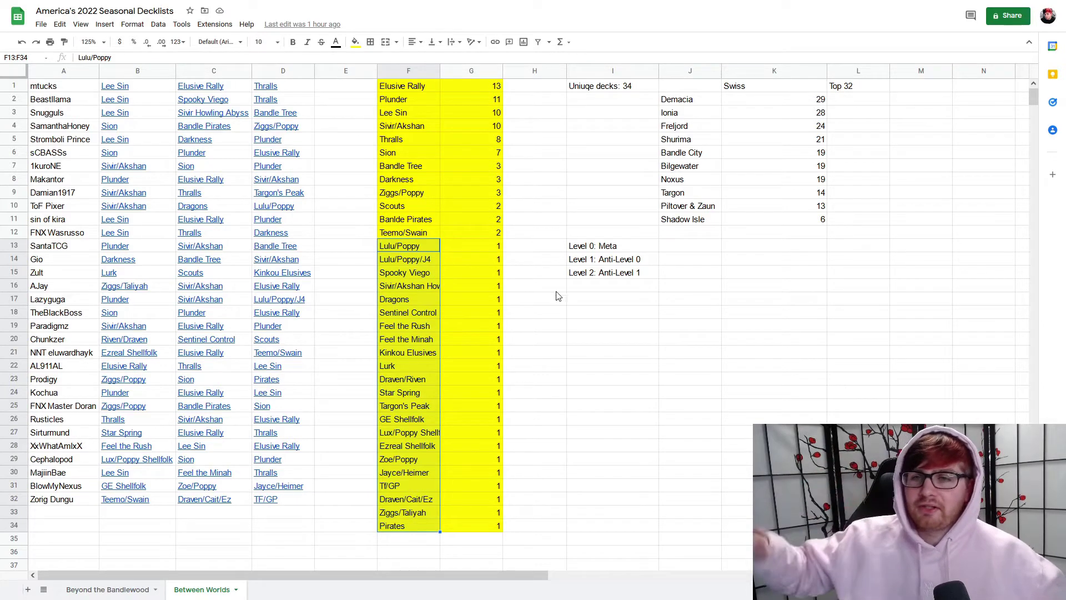
left_click(613, 286)
left_click(624, 271)
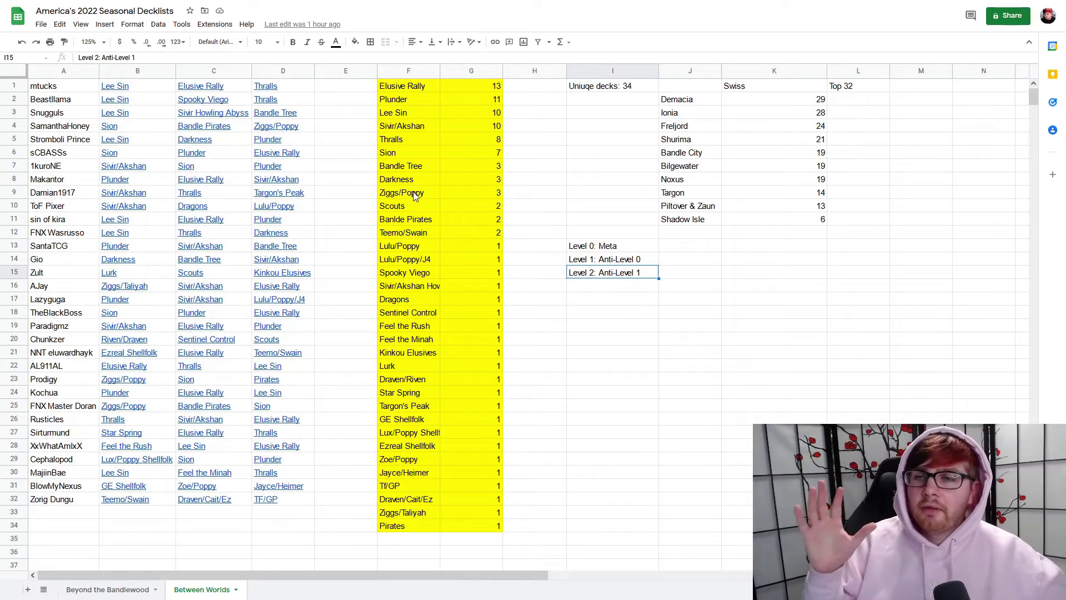
left_click(405, 248)
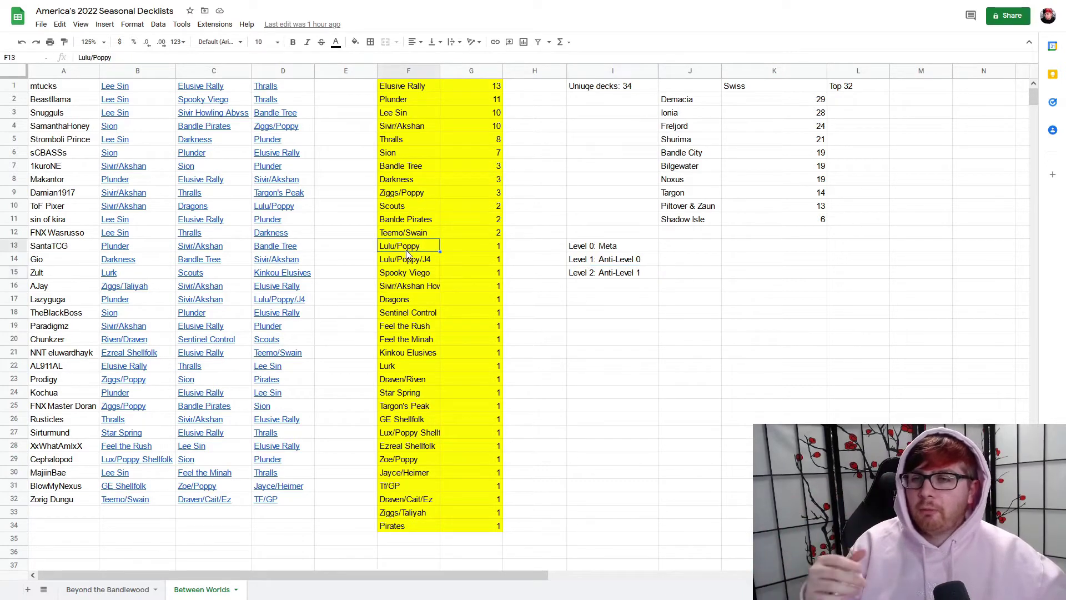
left_click(425, 87)
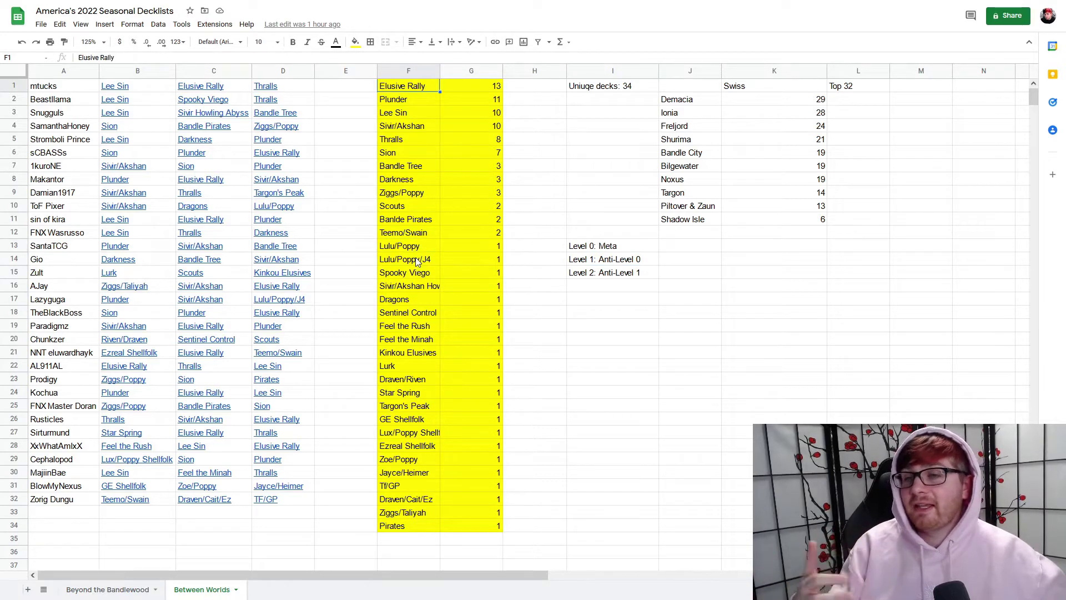
left_click(420, 259)
left_click(425, 249)
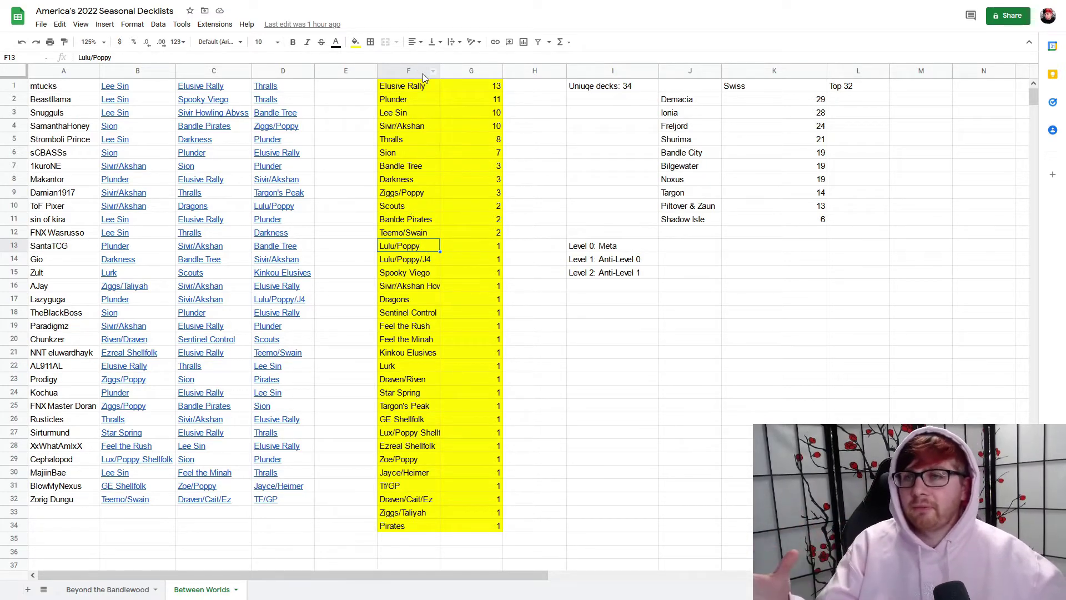
left_click(412, 261)
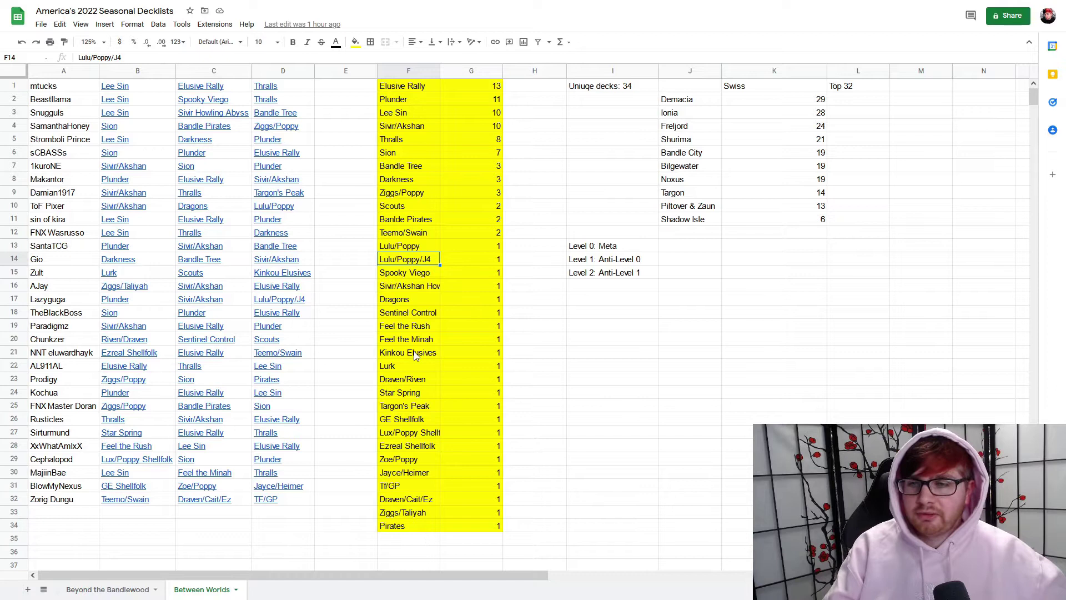
left_click(390, 286)
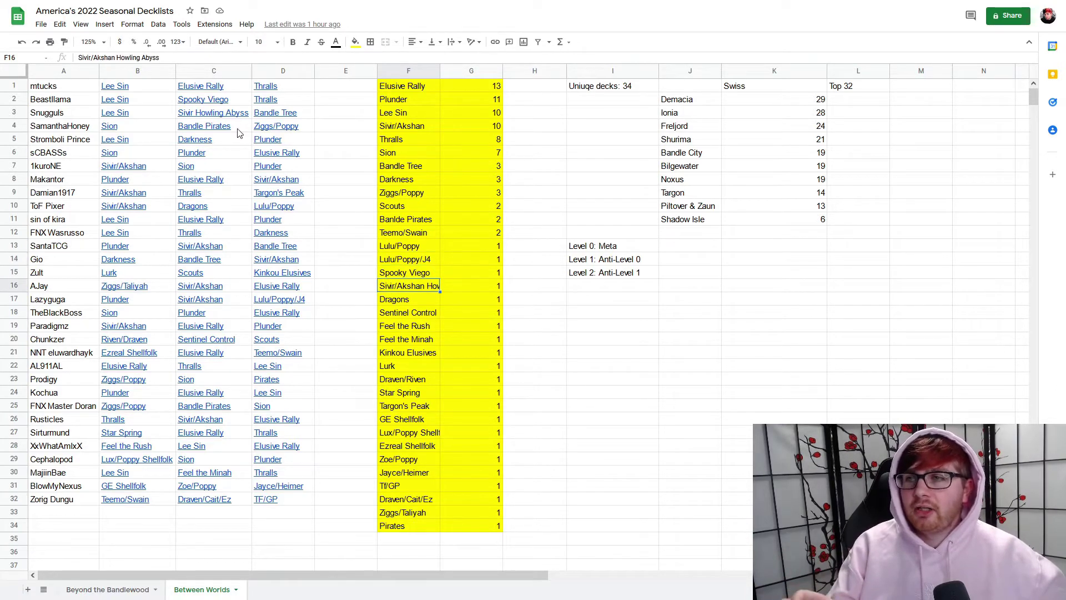
left_click(221, 117)
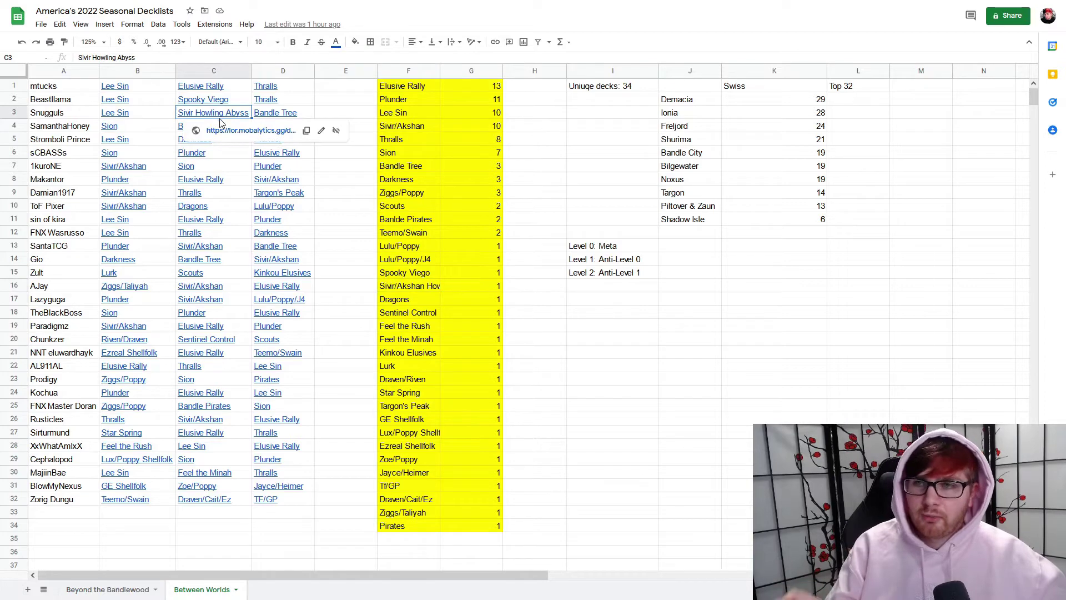
Examine the most-played decks and their counts in F1:G12, from Elusive Rally down to Teemo/Swain
left_click(418, 128)
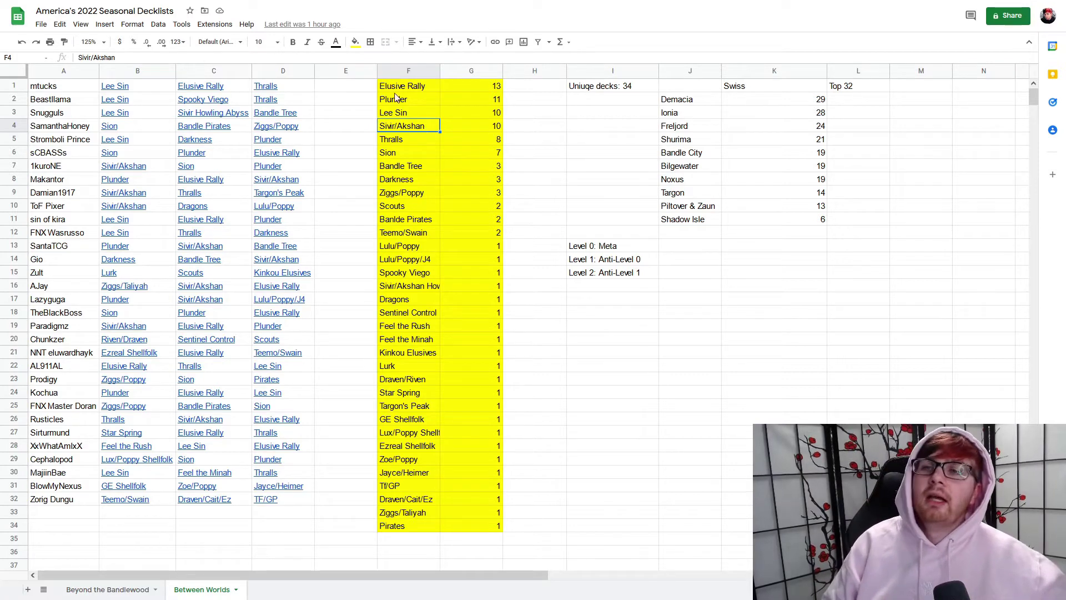
left_click_drag(408, 85, 503, 117)
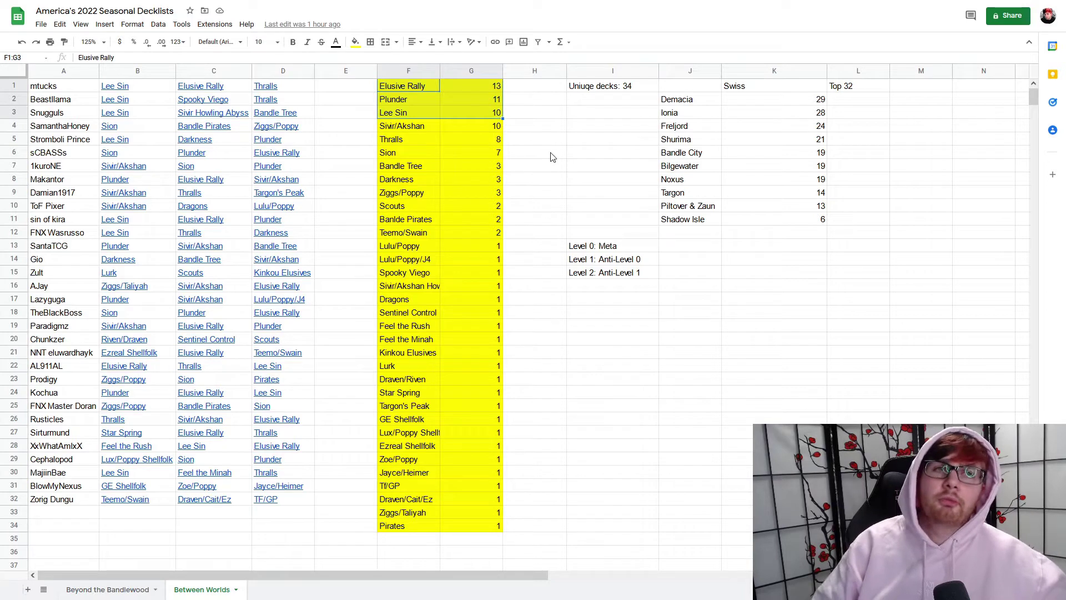
left_click_drag(405, 126, 447, 125)
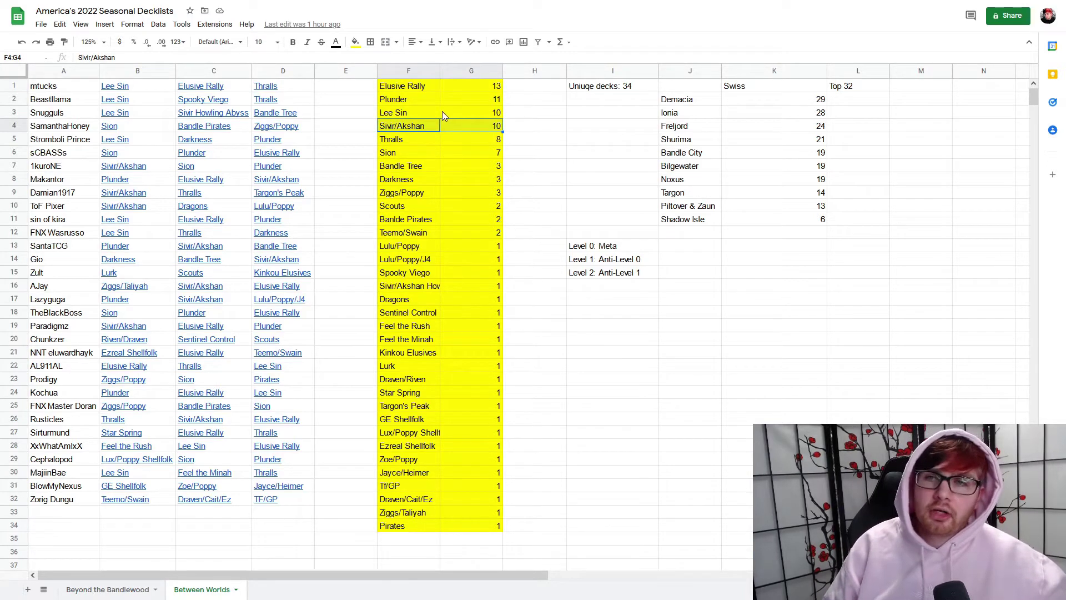
left_click_drag(399, 112, 477, 132)
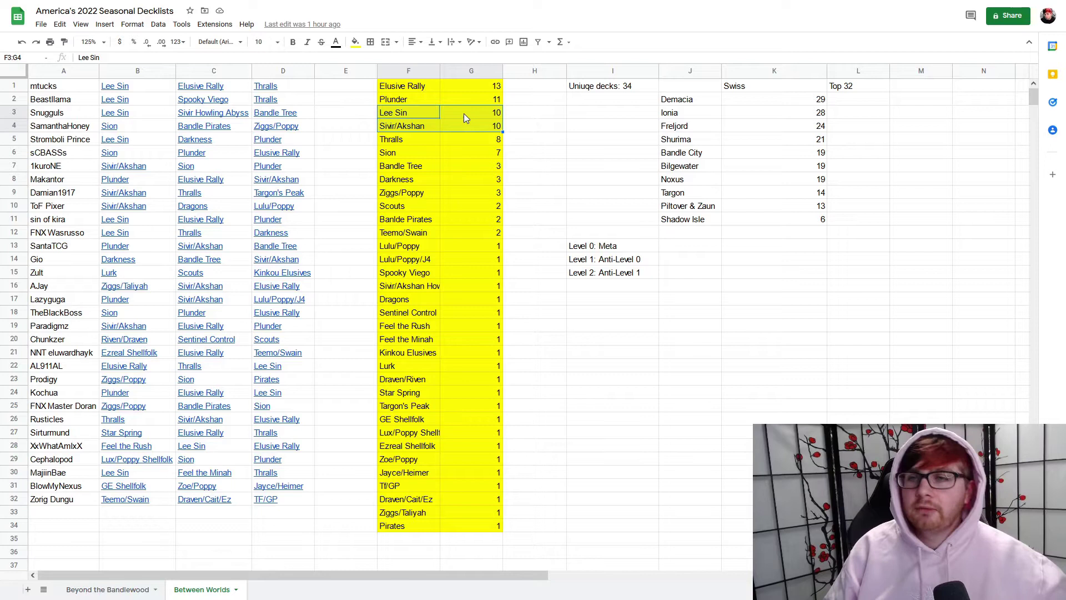
left_click_drag(393, 152, 452, 158)
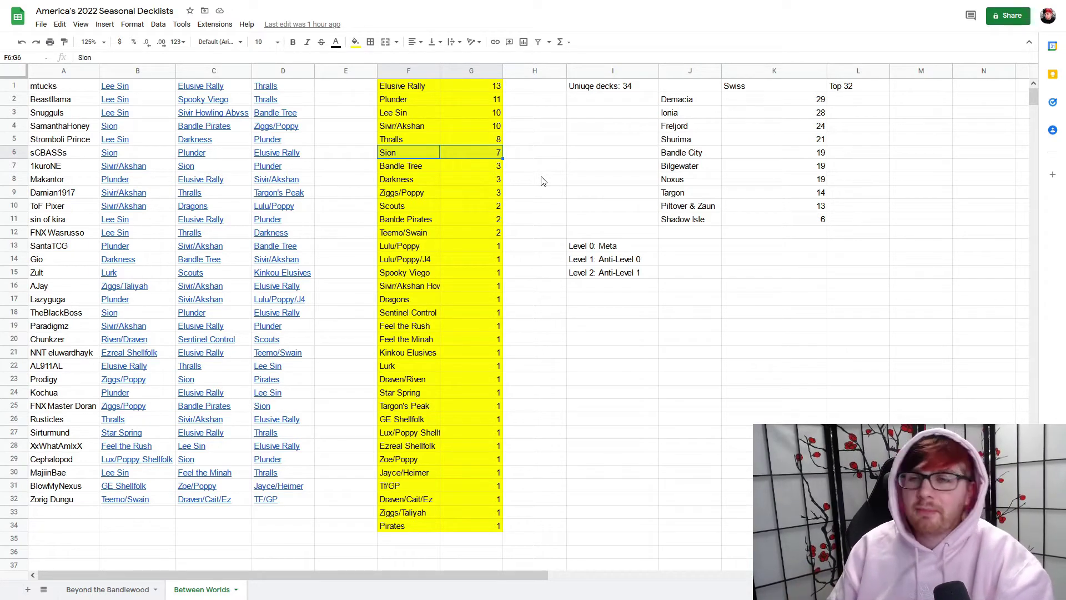
key("Up")
key("Up")
key("Up")
key("Up")
key("Up")
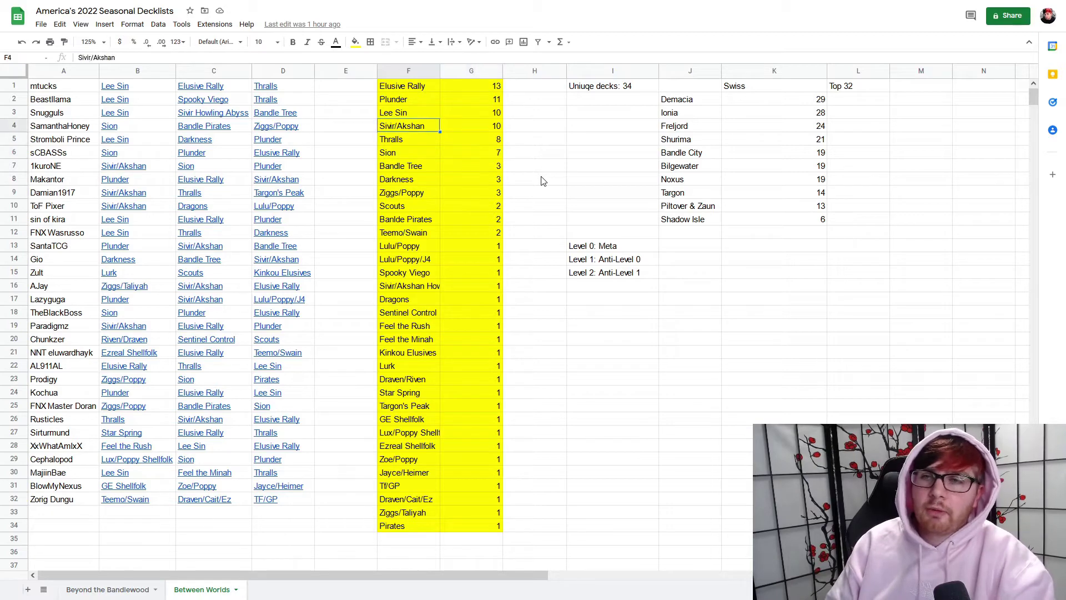
key("Right")
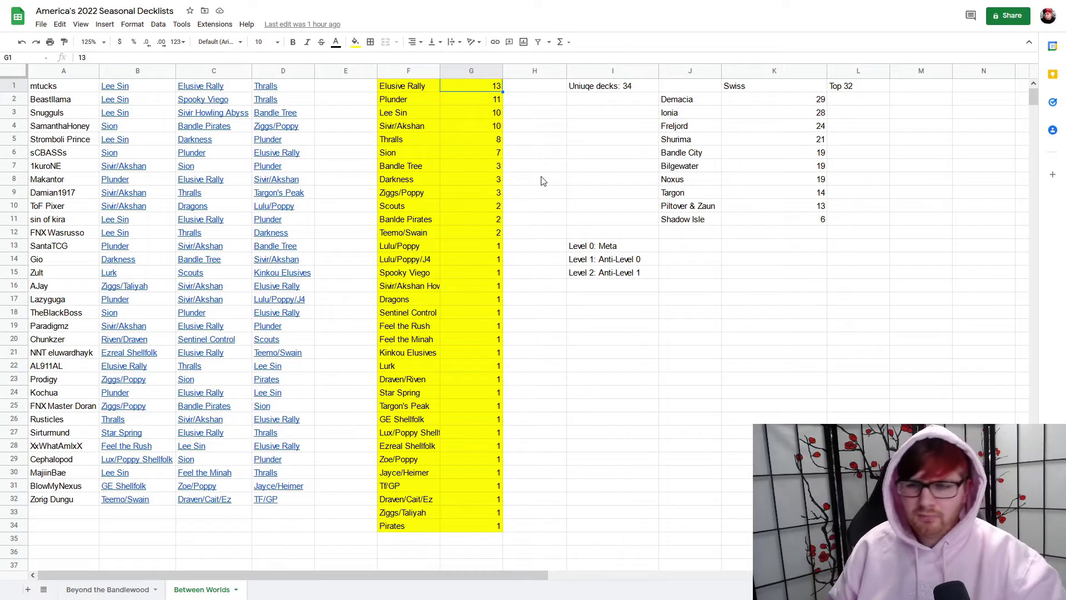
mouse_move(811, 5)
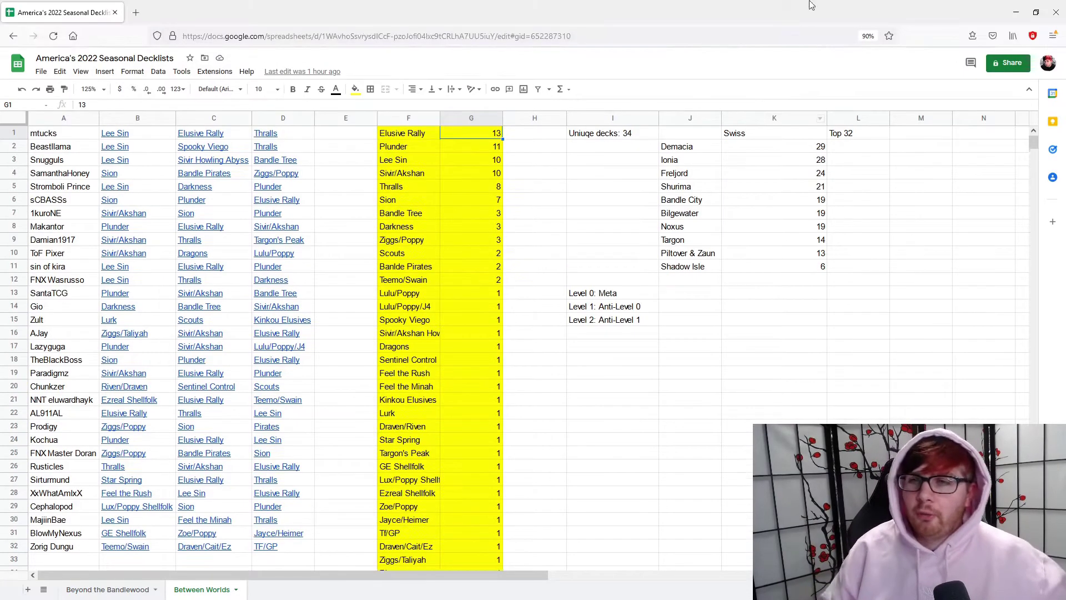
left_click(410, 90)
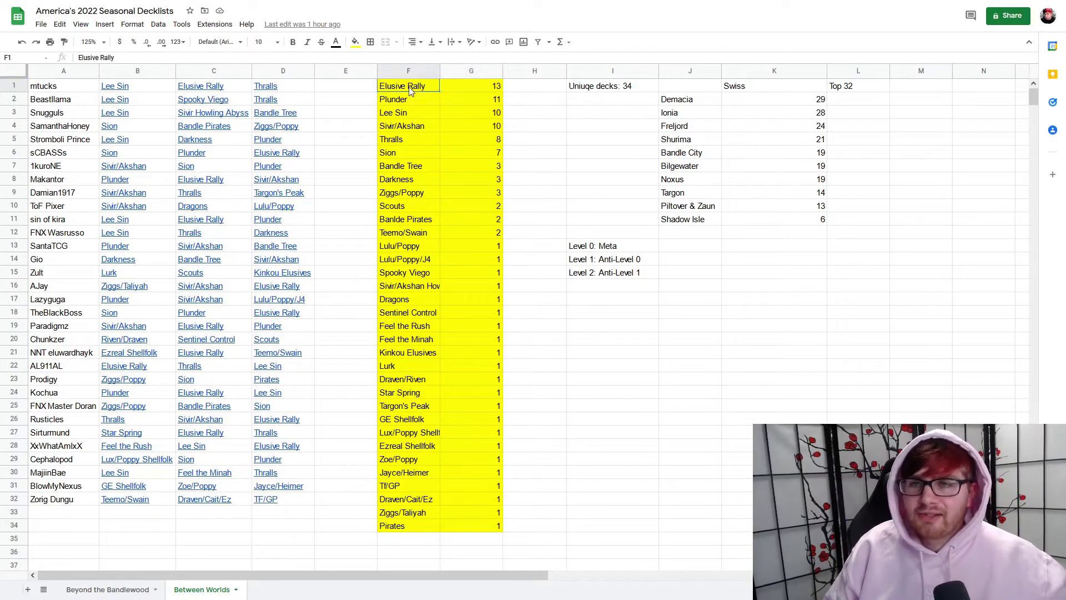
left_click_drag(410, 90, 478, 235)
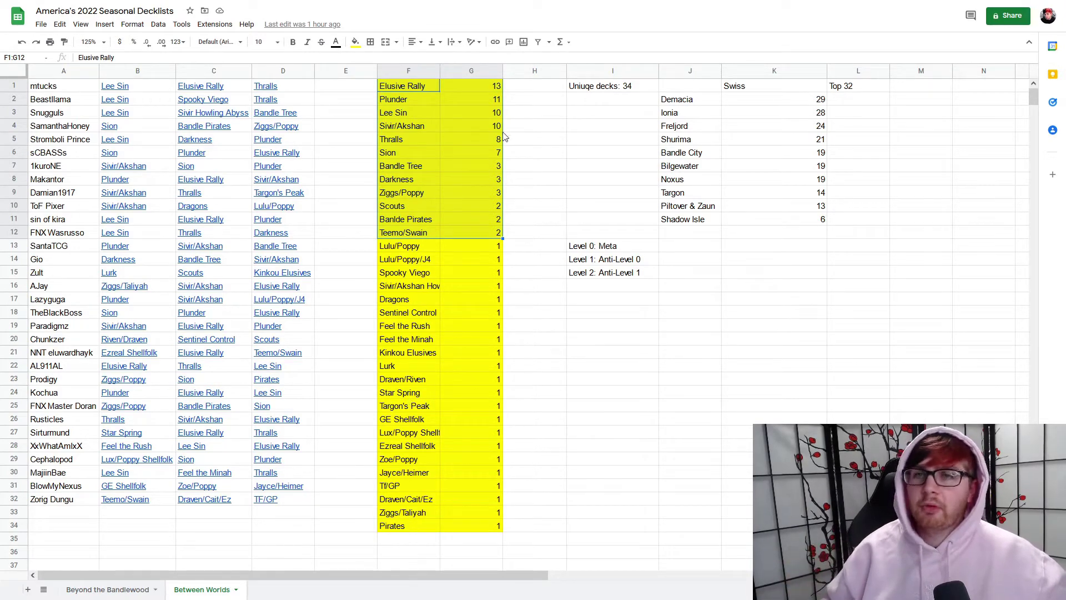
left_click(534, 91)
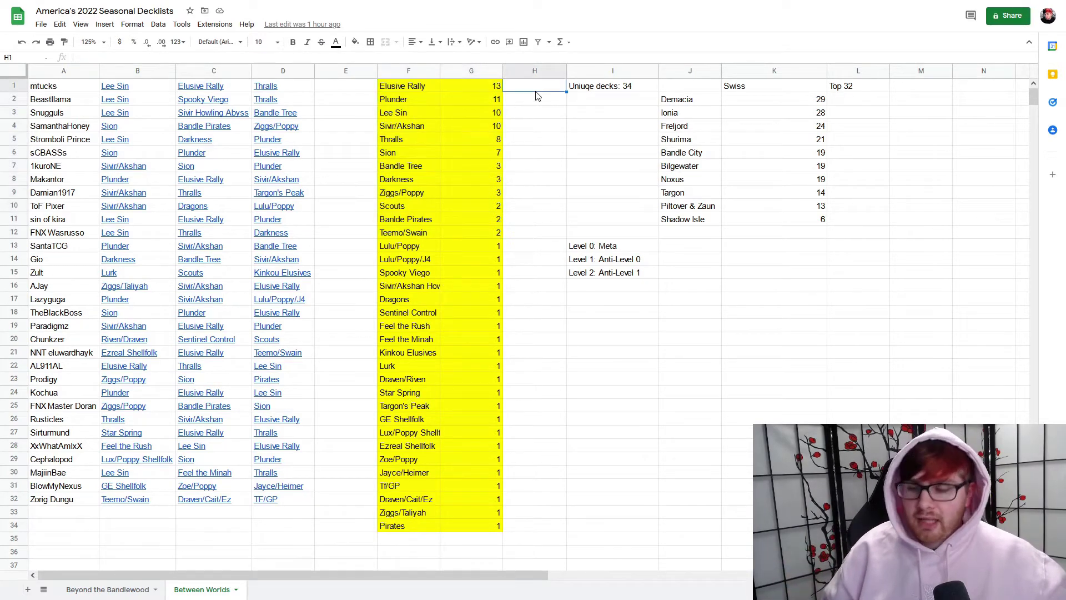
type("=")
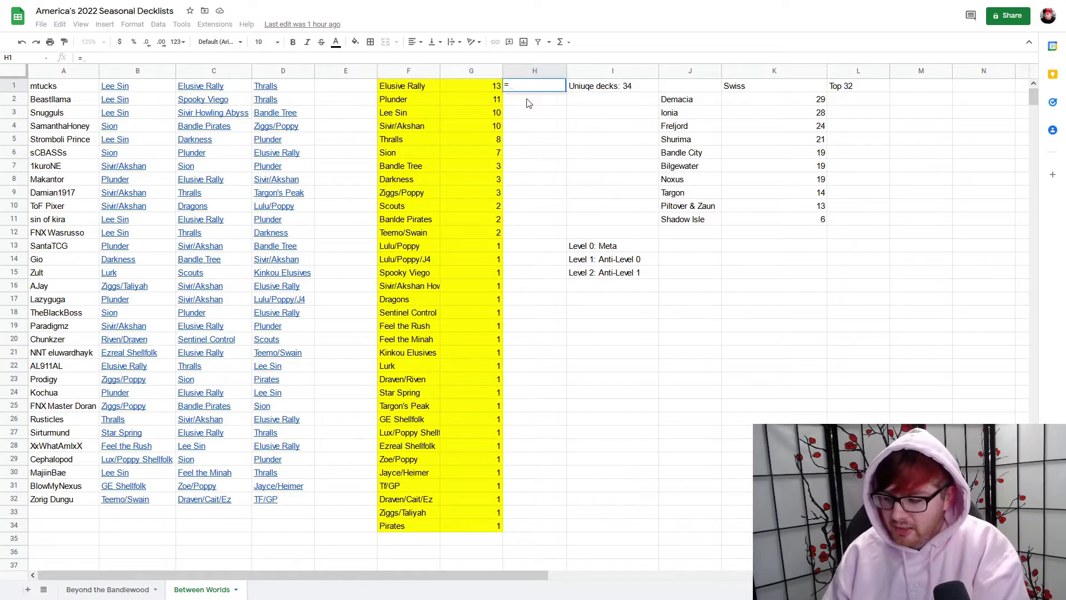
type(">H1")
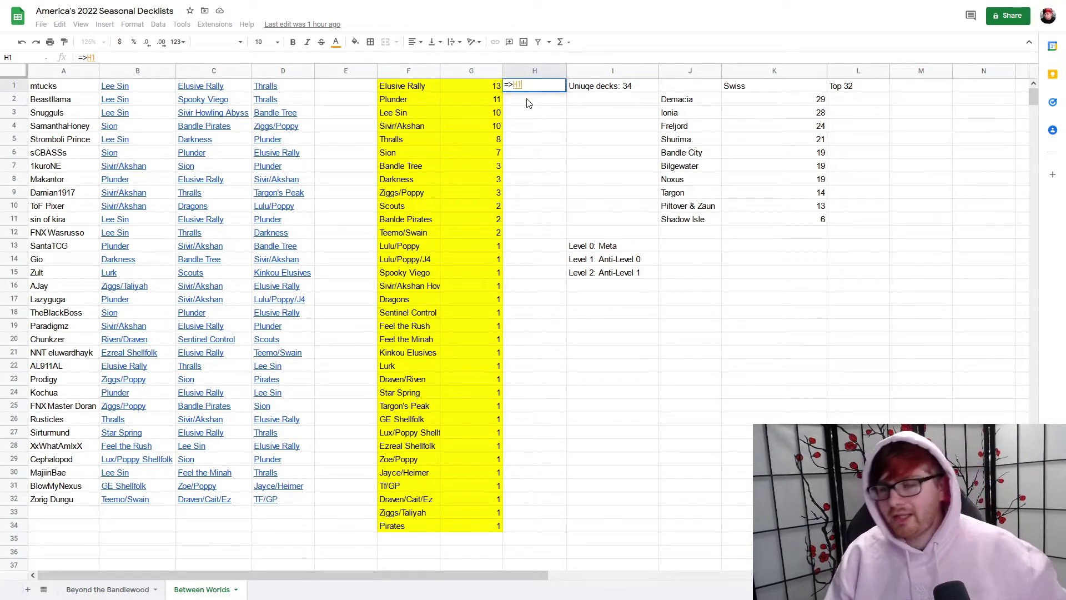
key("Escape")
left_click(553, 126)
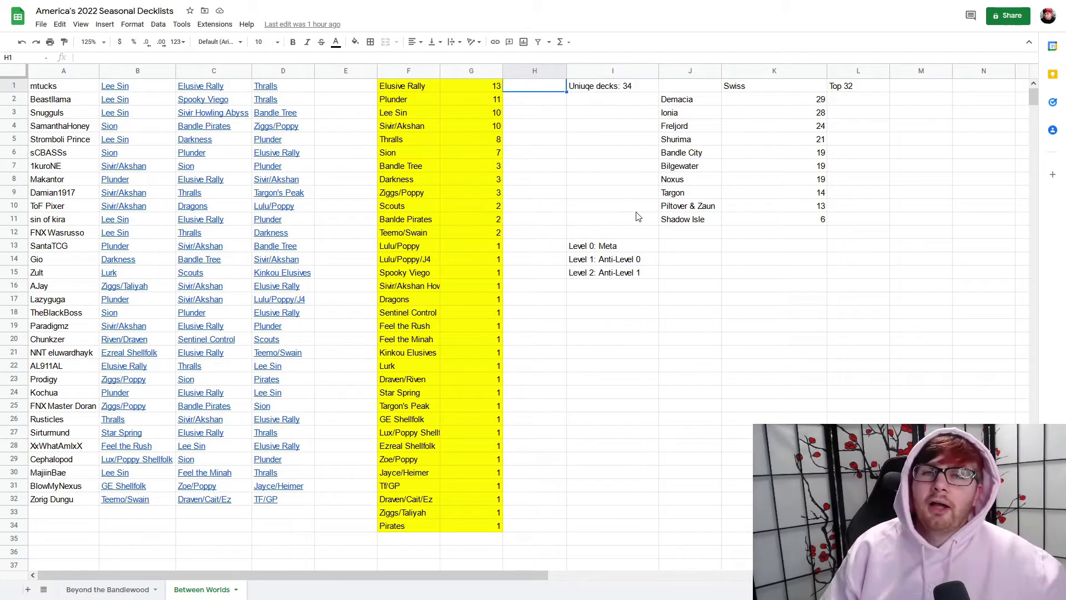
key("Up")
key("Up")
key("Up")
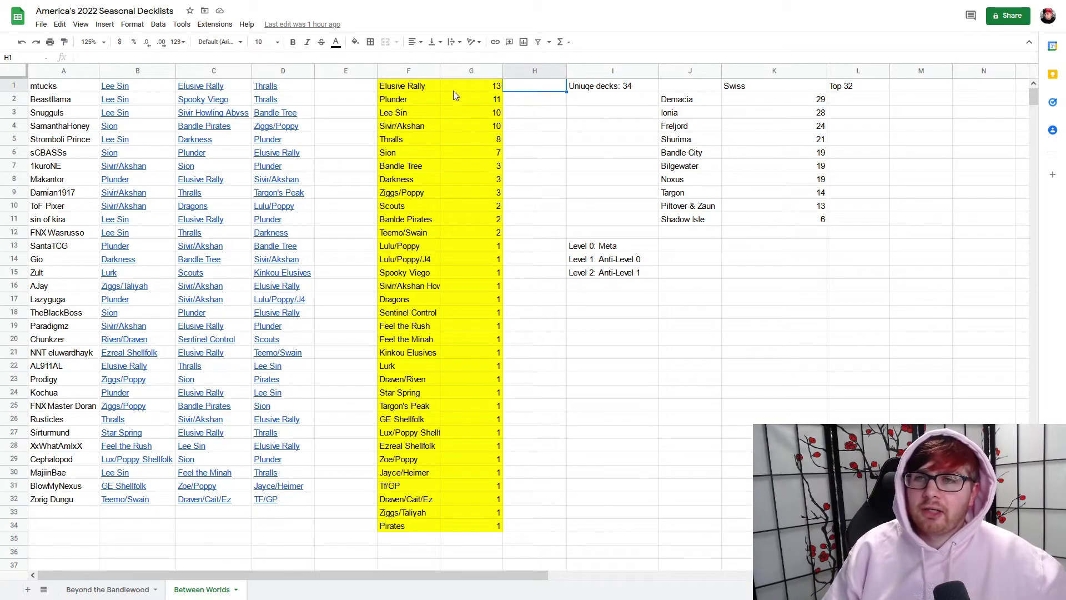
Fill the Elusive Rally deck name and count, F1:G1, with bright green
left_click_drag(435, 86, 469, 86)
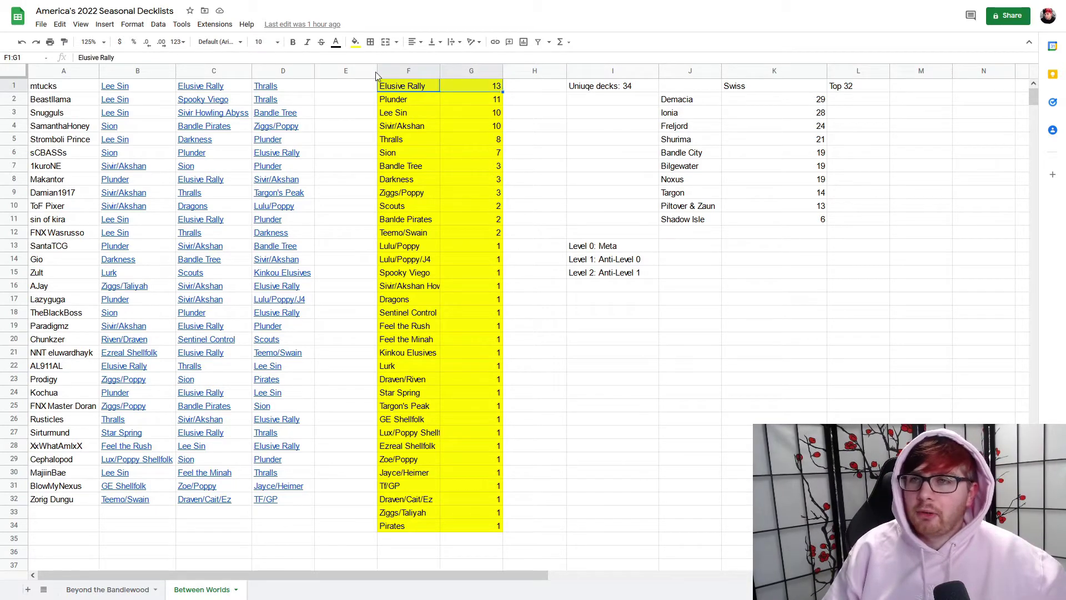
left_click(355, 42)
left_click(404, 110)
left_click(531, 129)
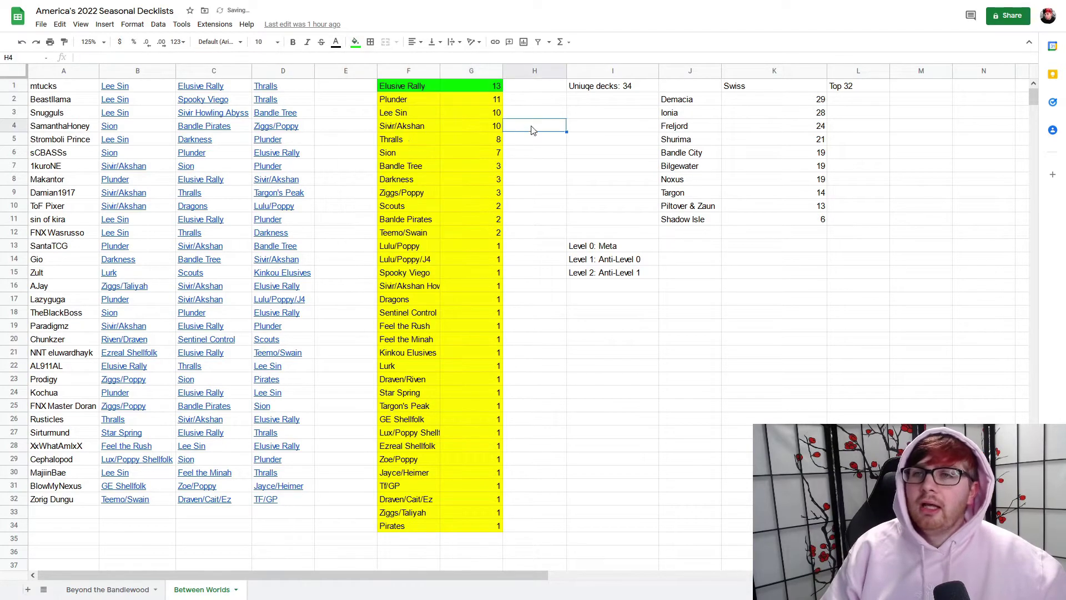
Fill the Plunder deck name and count, F2:G2, with orange
left_click(421, 100)
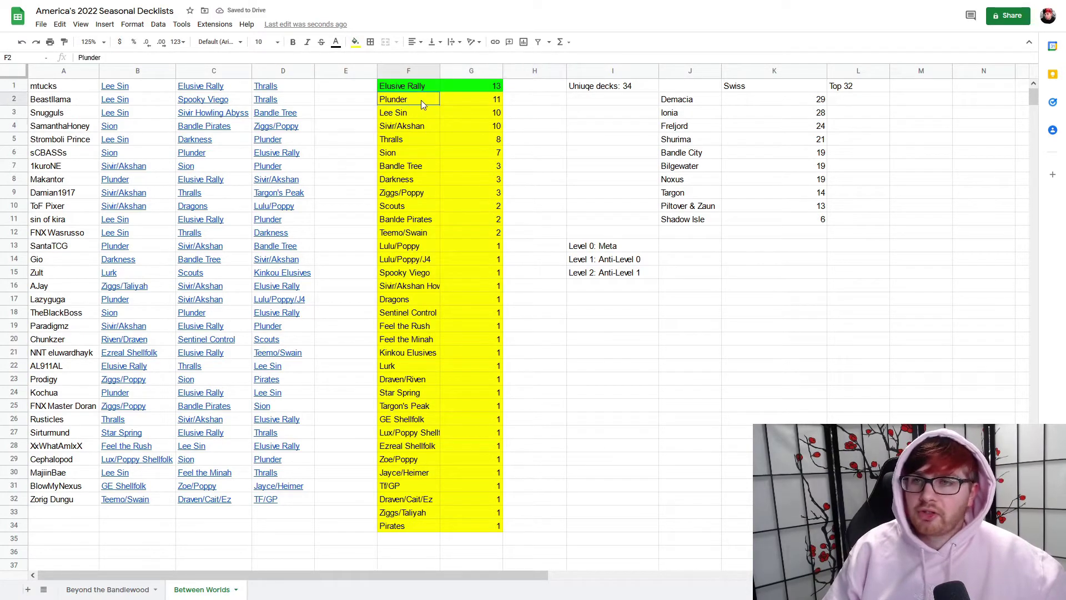
left_click_drag(421, 100, 442, 101)
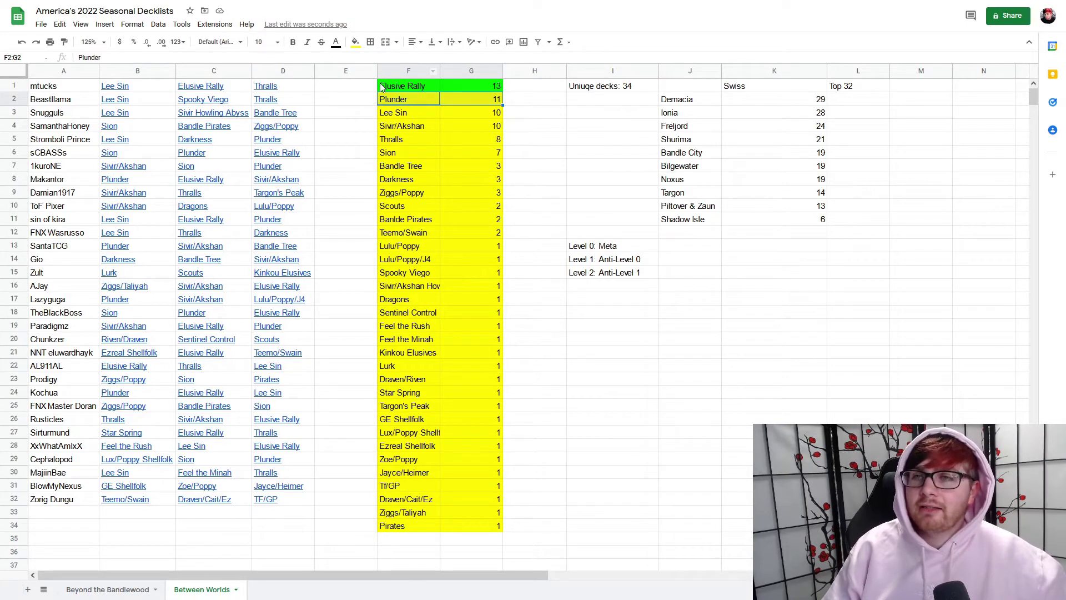
left_click(358, 43)
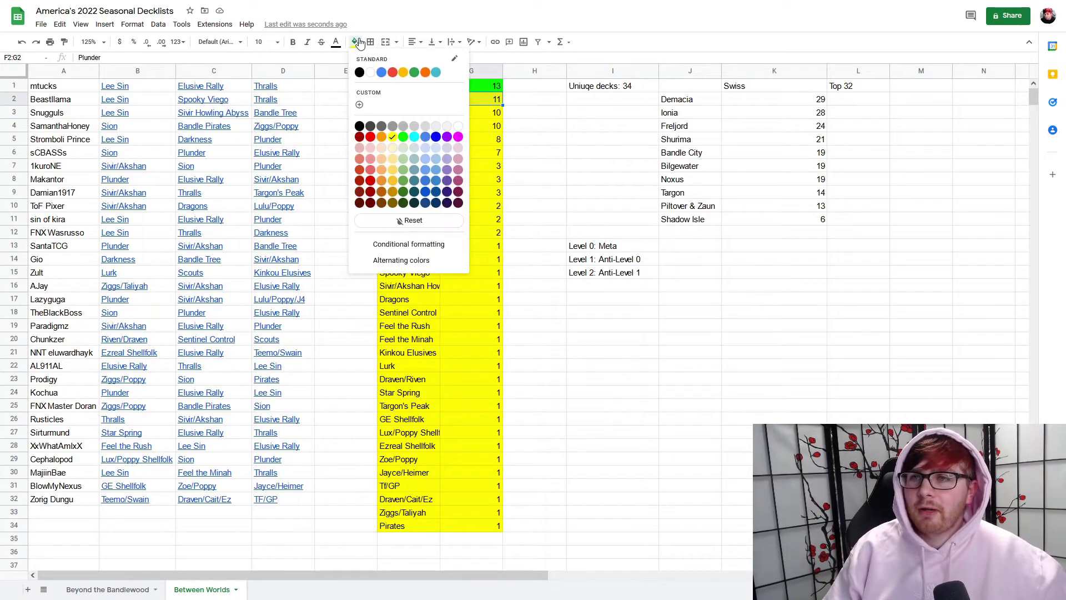
left_click(381, 136)
left_click(535, 126)
Fill the Lee Sin deck name and count, F3:G3, with bright green
left_click_drag(404, 115, 451, 116)
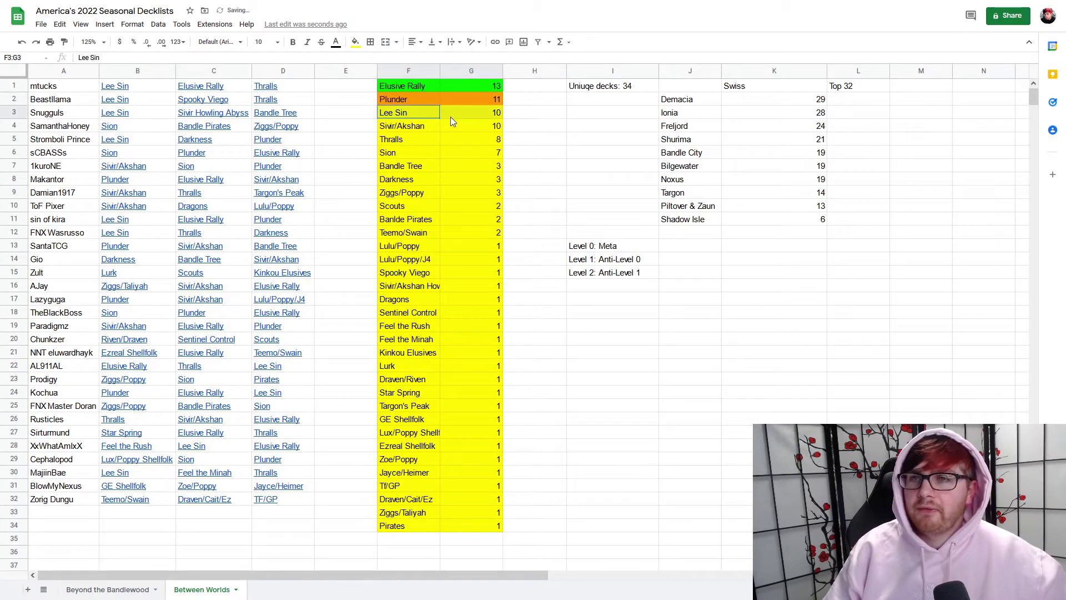
left_click(355, 42)
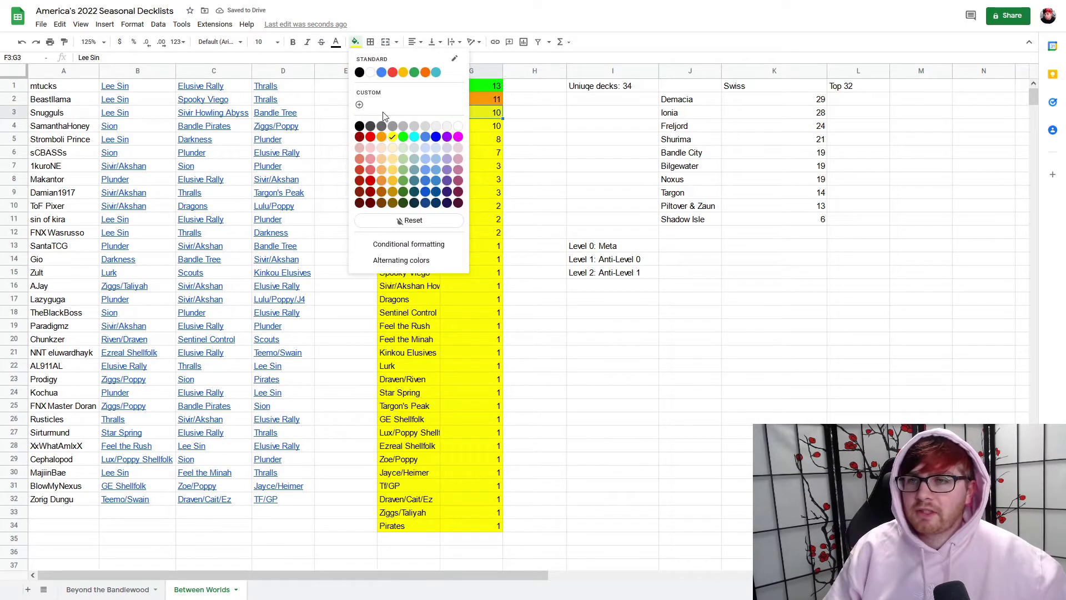
left_click(403, 137)
key("Right")
key("Right")
key("Right")
Fill the Sivir/Akshan deck name and count, F4:G4, with red
left_click_drag(431, 119, 455, 127)
left_click(411, 127)
left_click(356, 44)
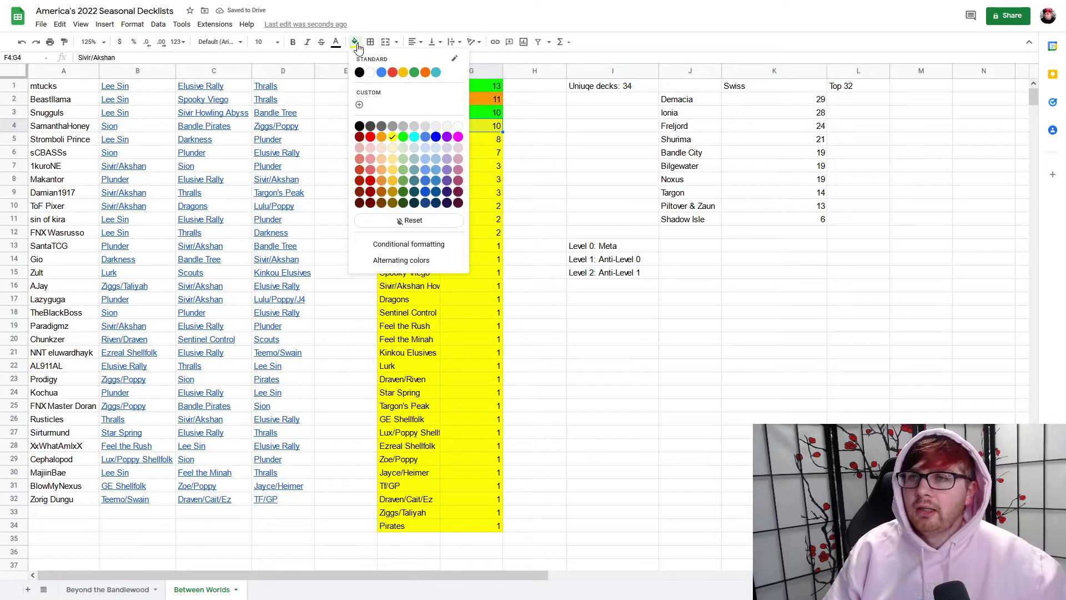
left_click(370, 137)
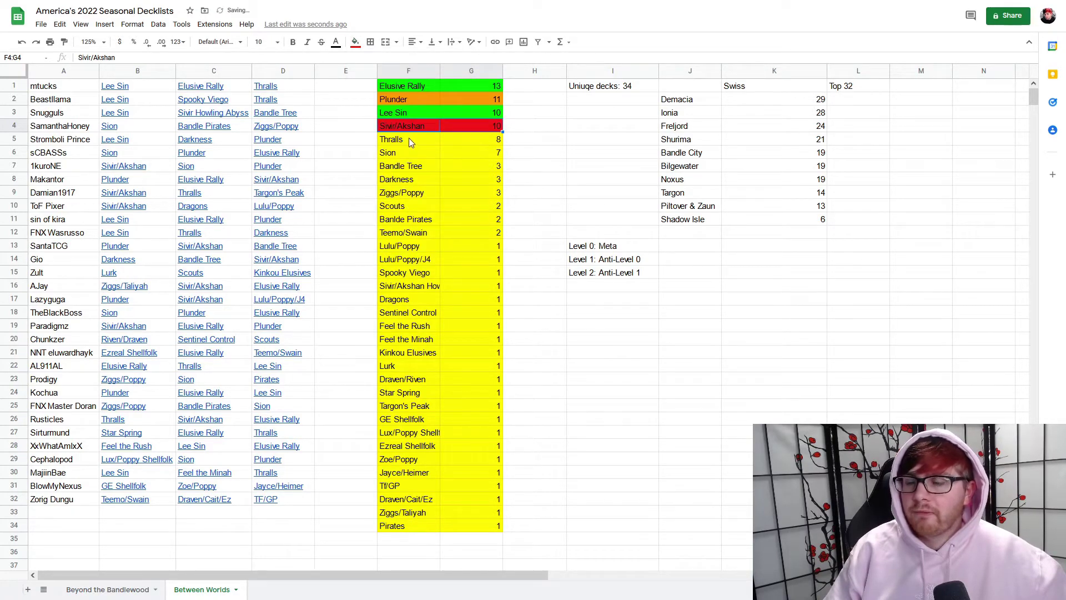
Fill the Thralls deck name and count, F5:G5, with bright green
left_click_drag(409, 142, 450, 144)
left_click(355, 44)
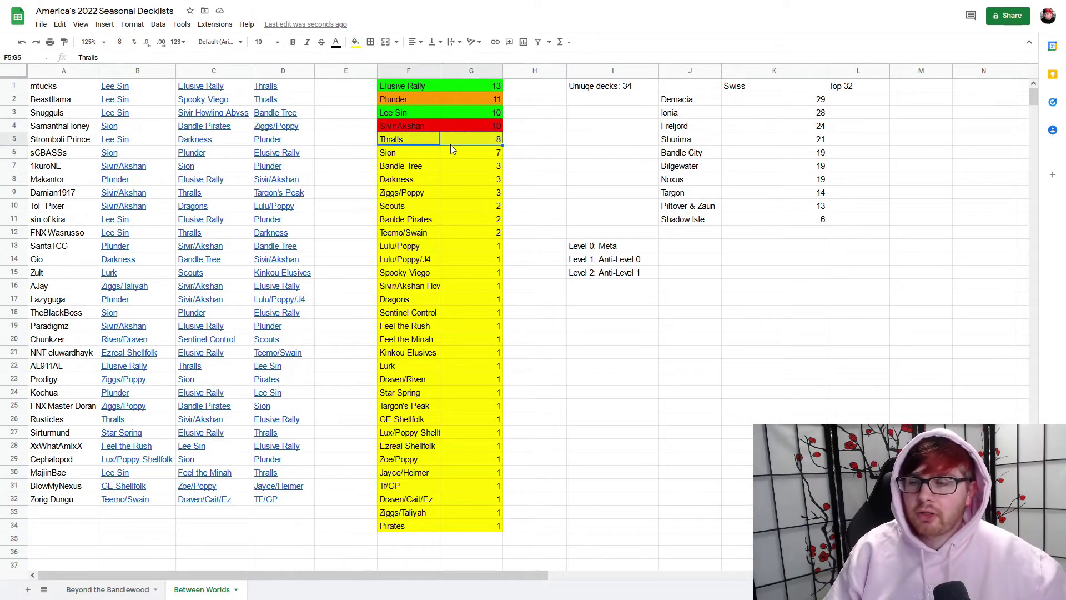
left_click(355, 43)
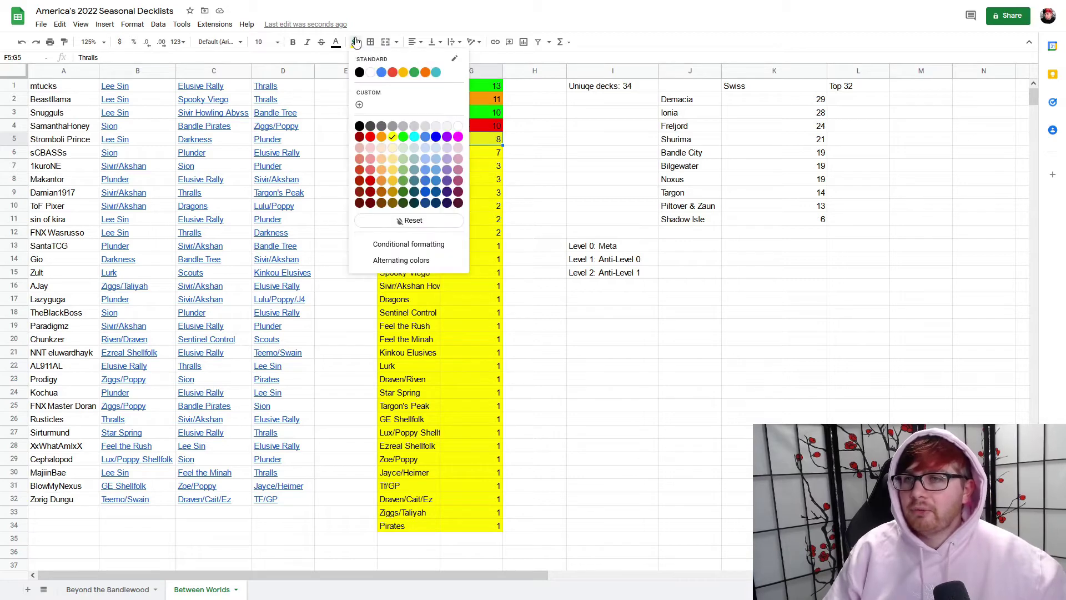
left_click(402, 138)
left_click(519, 167)
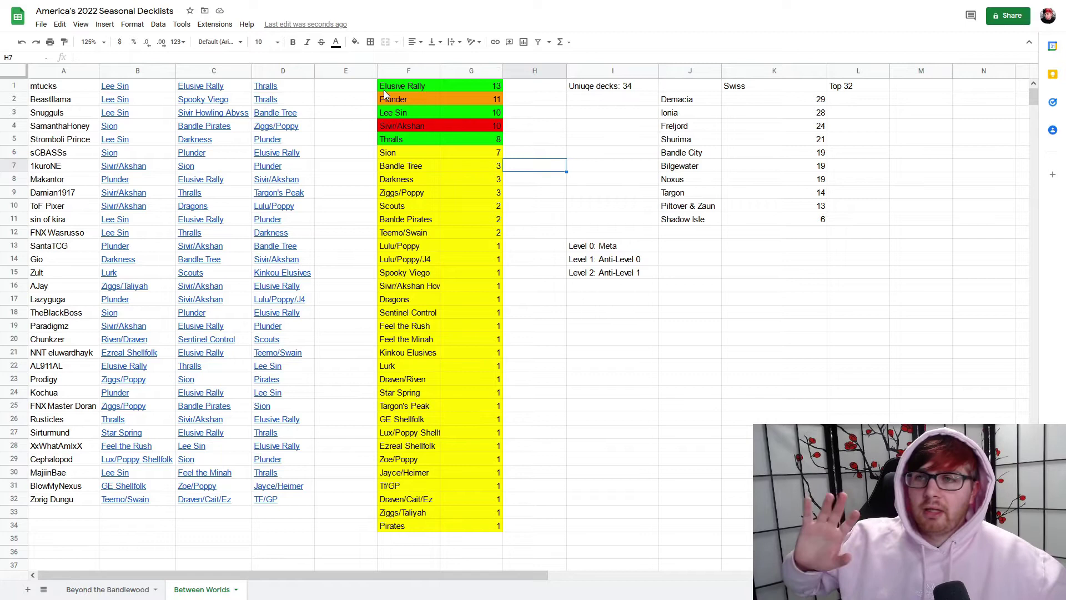
Compare the colour-coded top decks in F1:G5 with the less-played decks such as Bandle Tree, Darkness and Lux/Poppy Shellfolk
left_click_drag(384, 90, 501, 114)
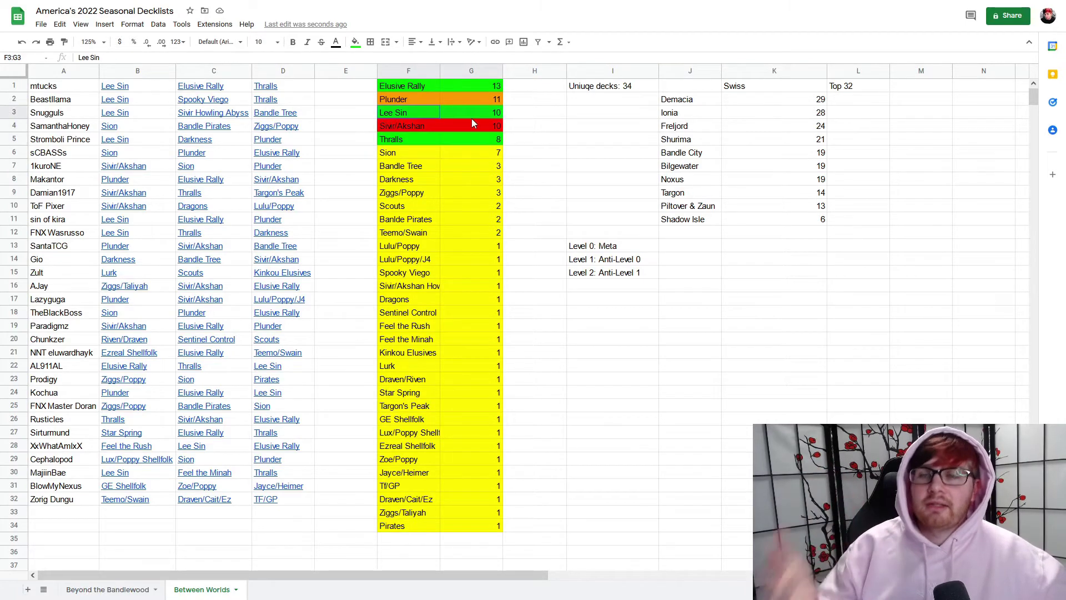
left_click_drag(425, 140, 459, 191)
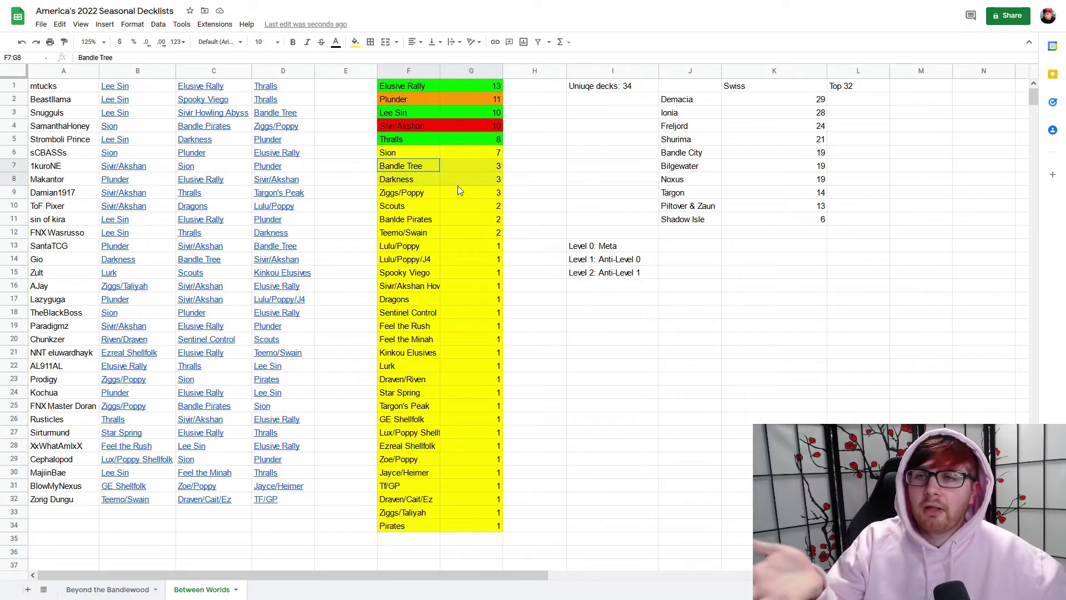
left_click(426, 166)
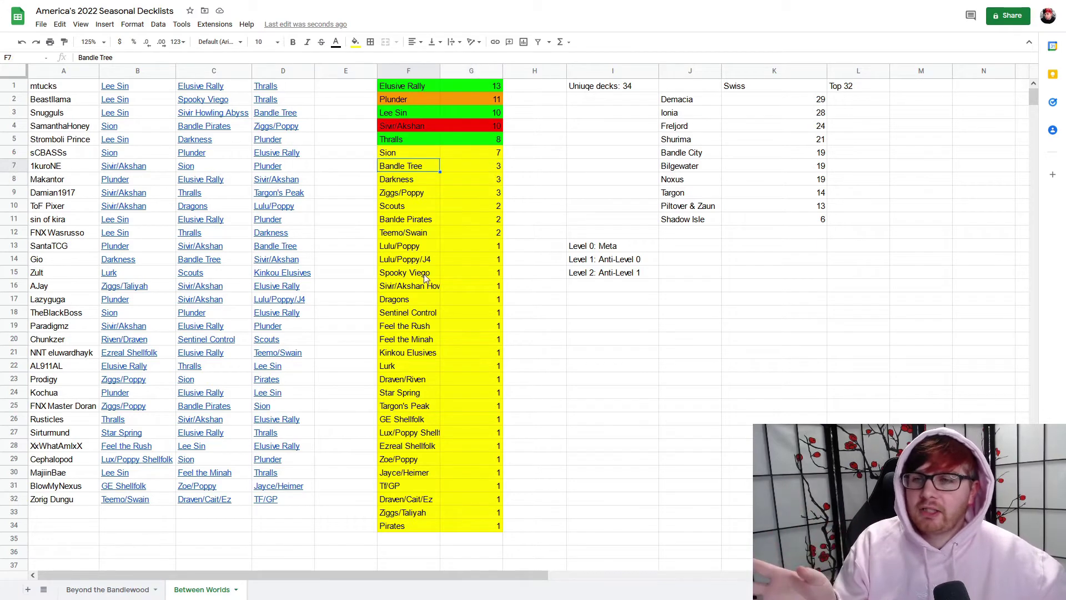
left_click(429, 434)
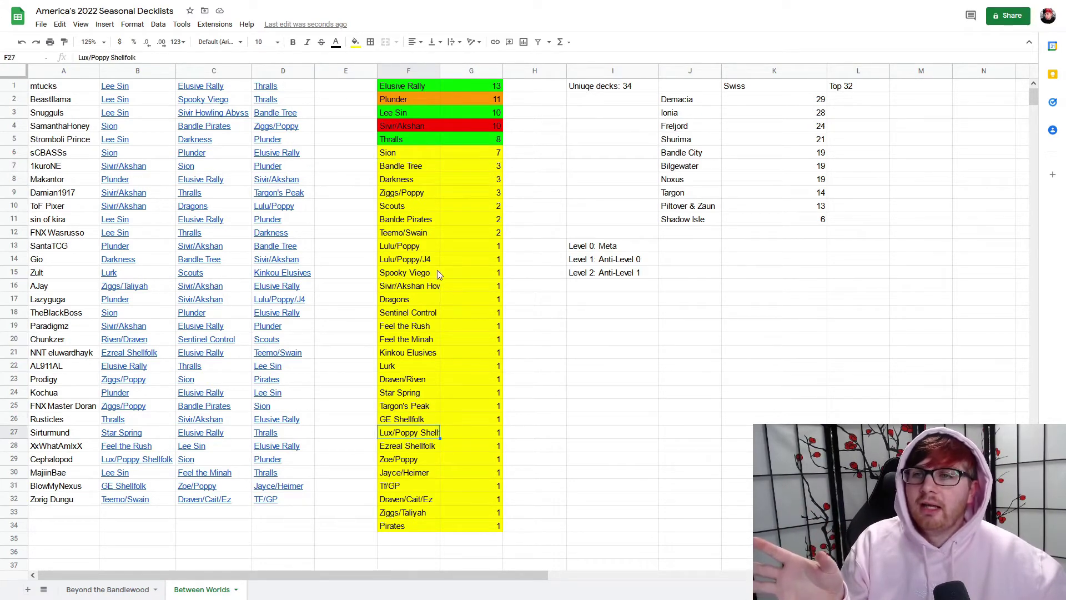
left_click_drag(421, 168, 449, 168)
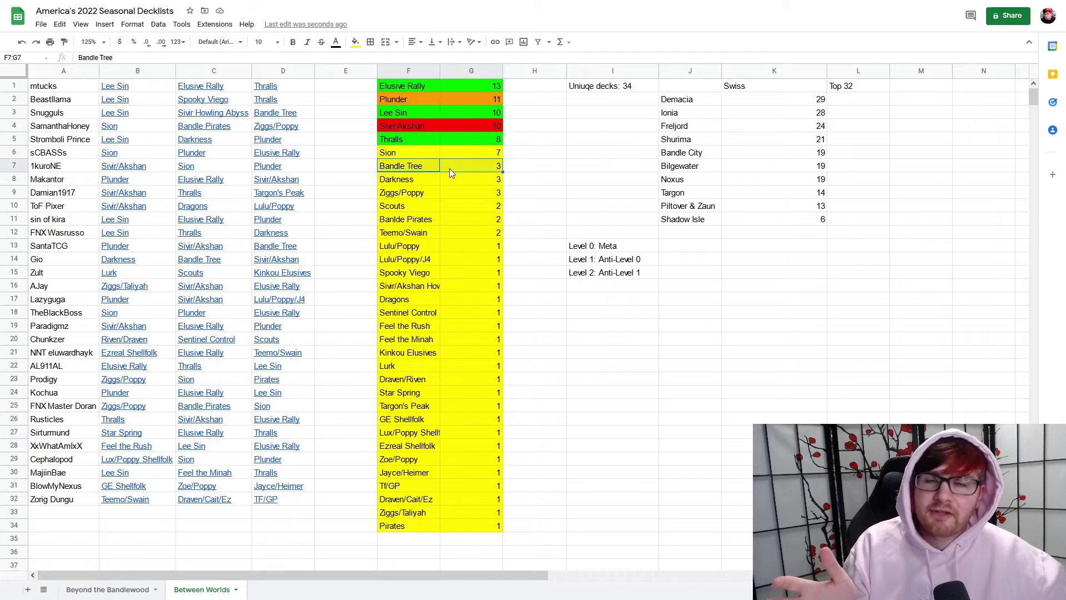
left_click(416, 181)
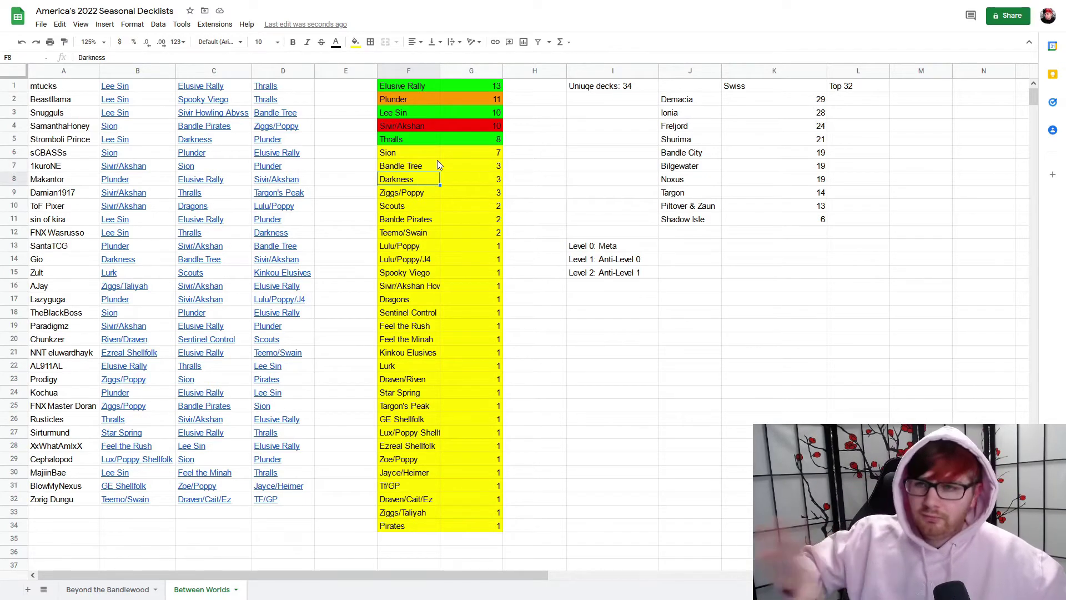
left_click(437, 160)
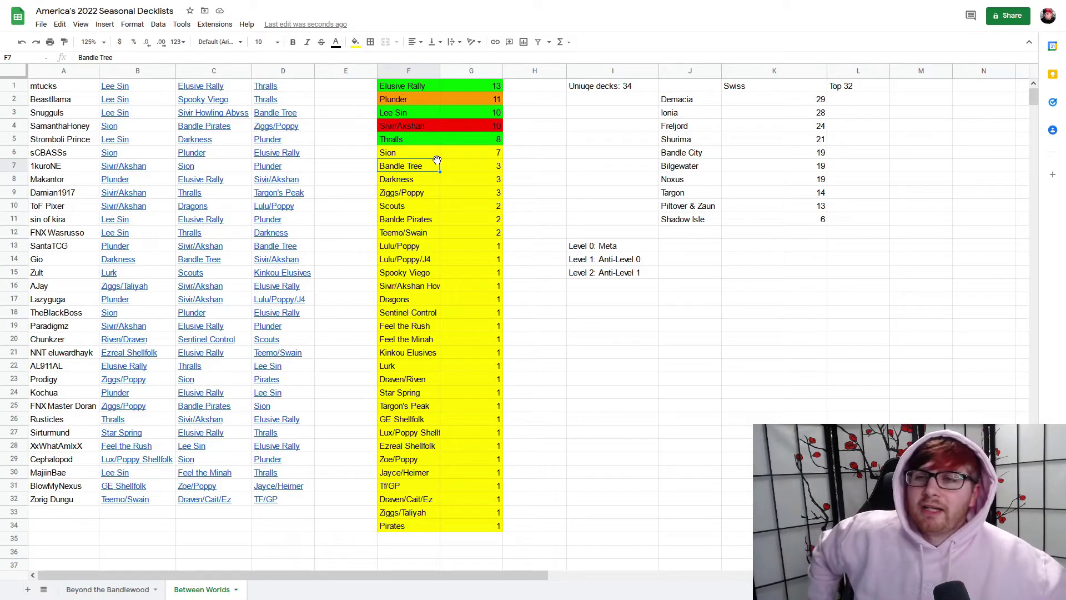
left_click_drag(408, 86, 472, 139)
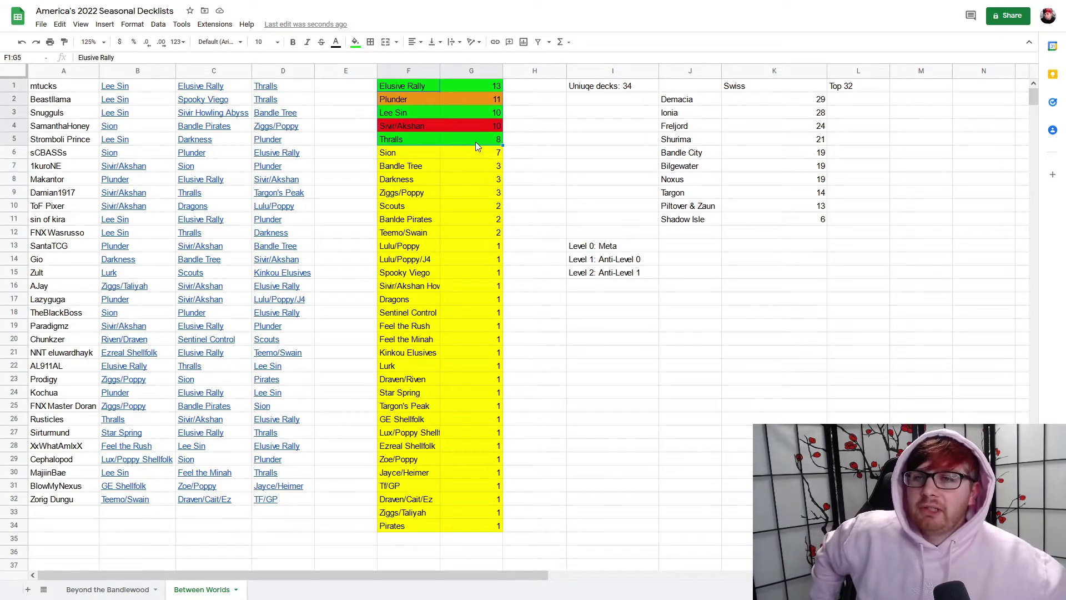
Fill the Sion deck name and count, F6:G6, with orange
left_click_drag(400, 150, 456, 152)
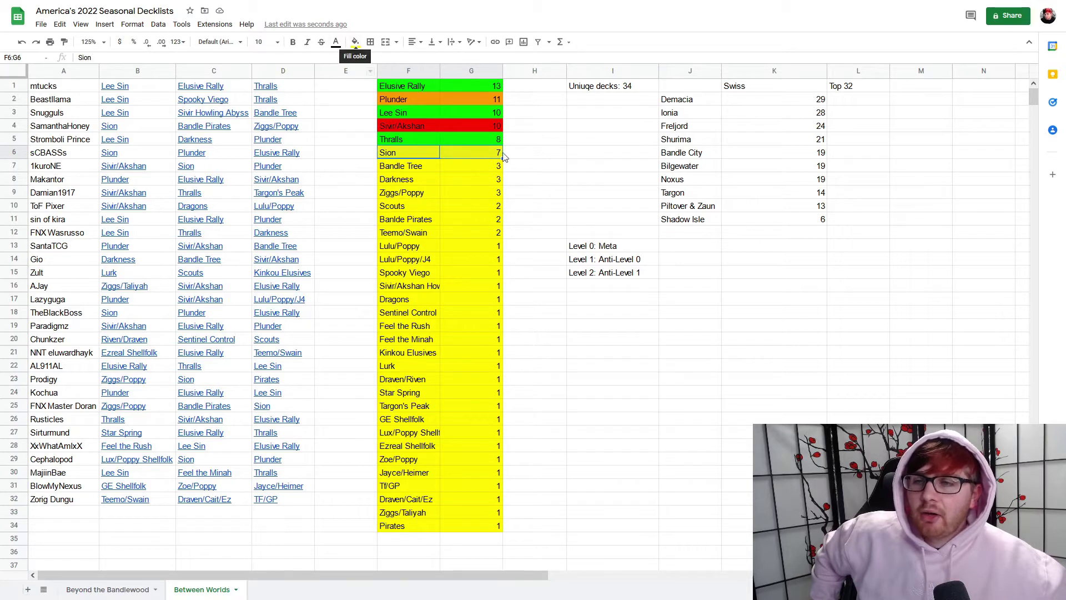
left_click(533, 152)
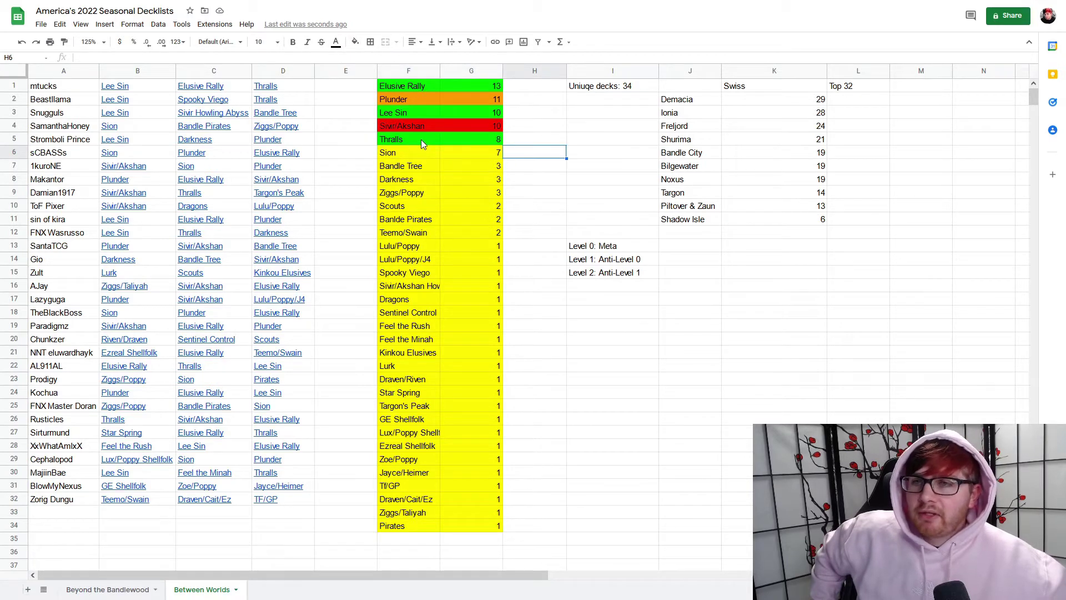
left_click_drag(395, 156, 455, 158)
left_click(354, 42)
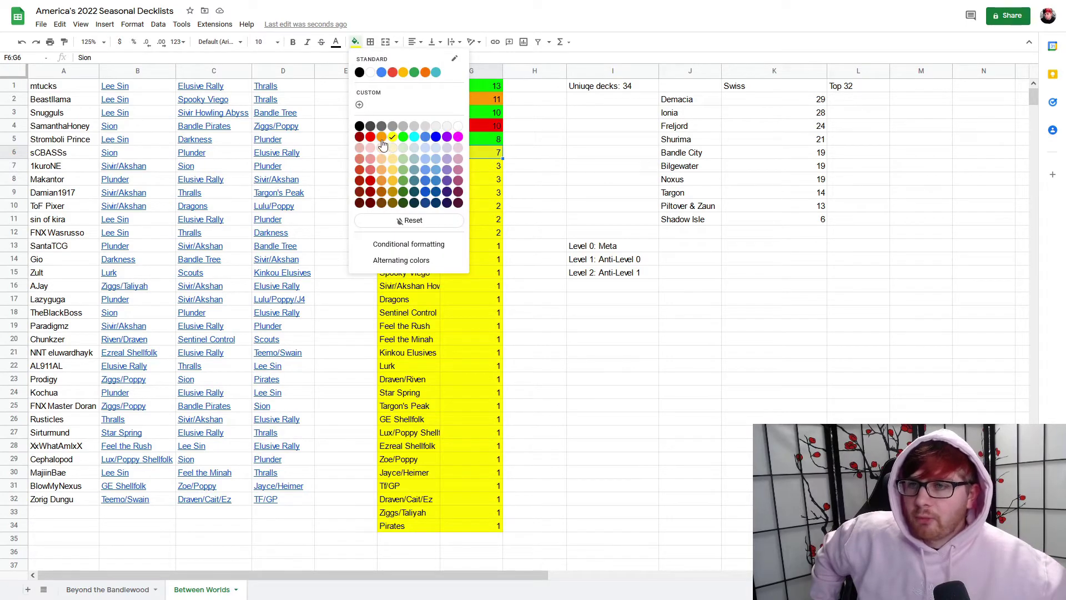
left_click(382, 94)
left_click_drag(527, 166, 527, 152)
Examine the Level 0, Level 1 and Level 2 definitions in I13:I15 alongside the top decks and the single-entry decks in F13:G34
left_click(458, 100)
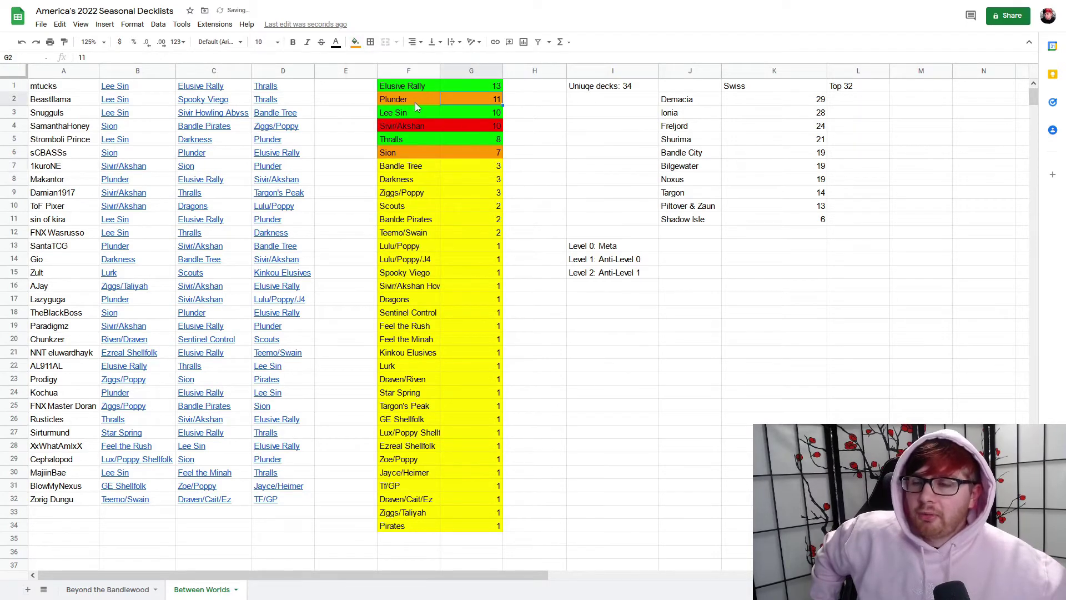
left_click(527, 139)
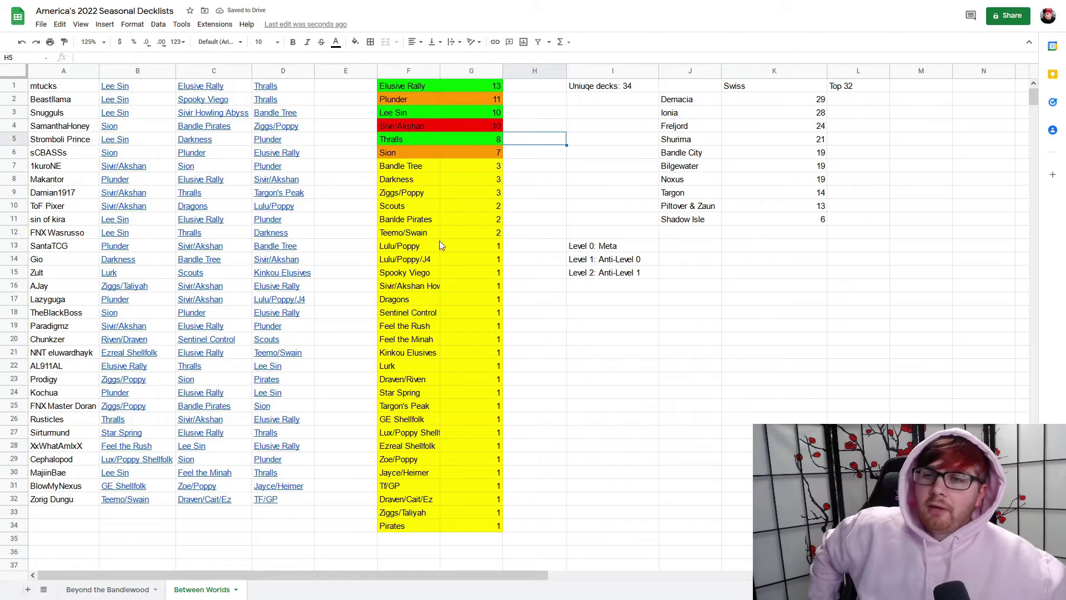
left_click(633, 274)
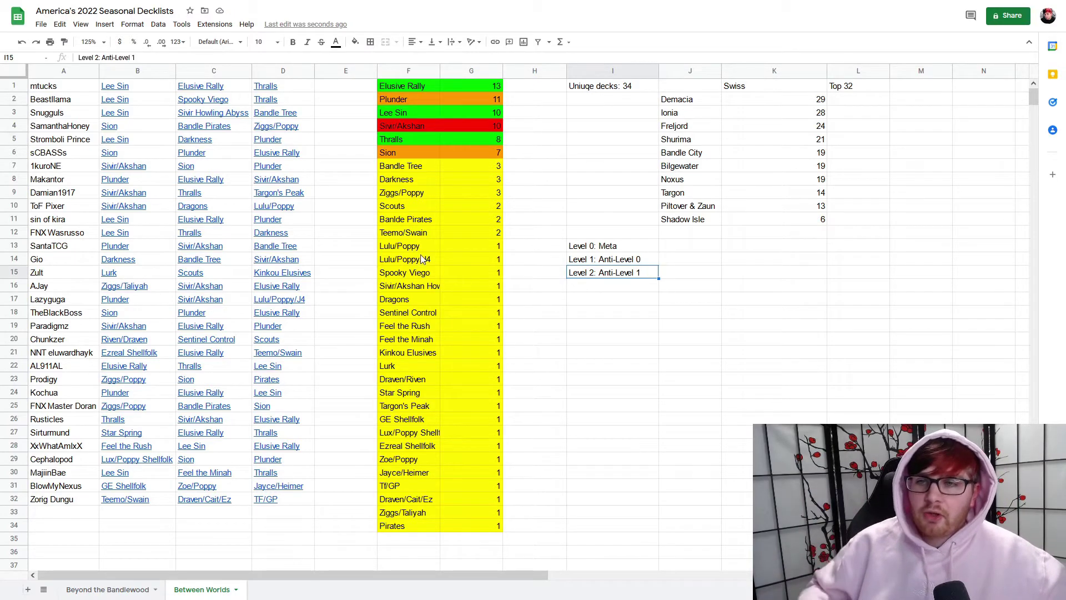
mouse_move(417, 246)
left_mouse_down()
mouse_move(485, 425)
mouse_move(479, 524)
left_mouse_up()
left_click(609, 248)
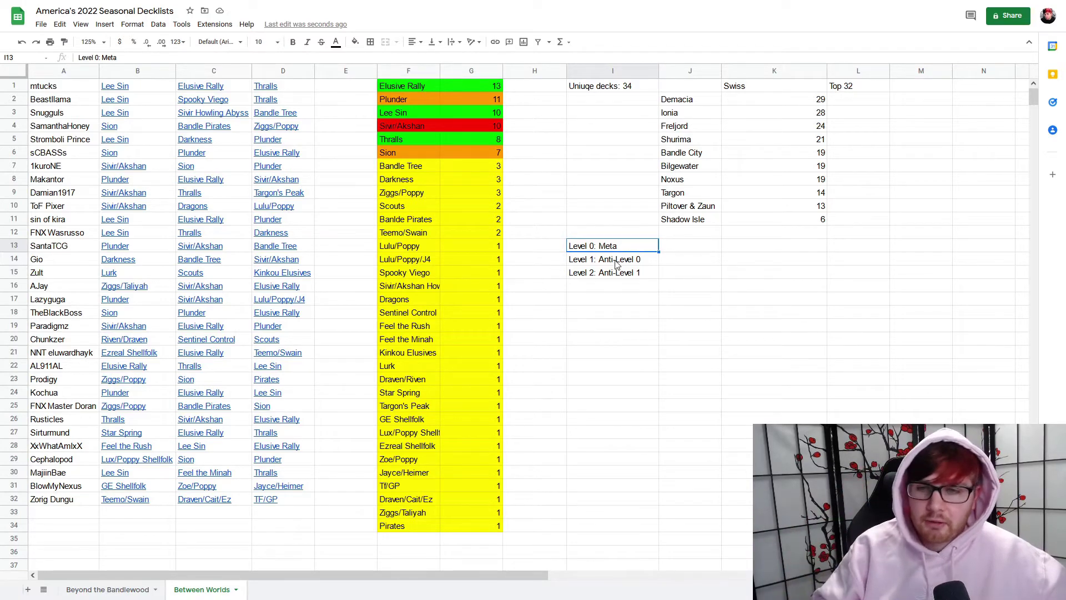
left_click(615, 262)
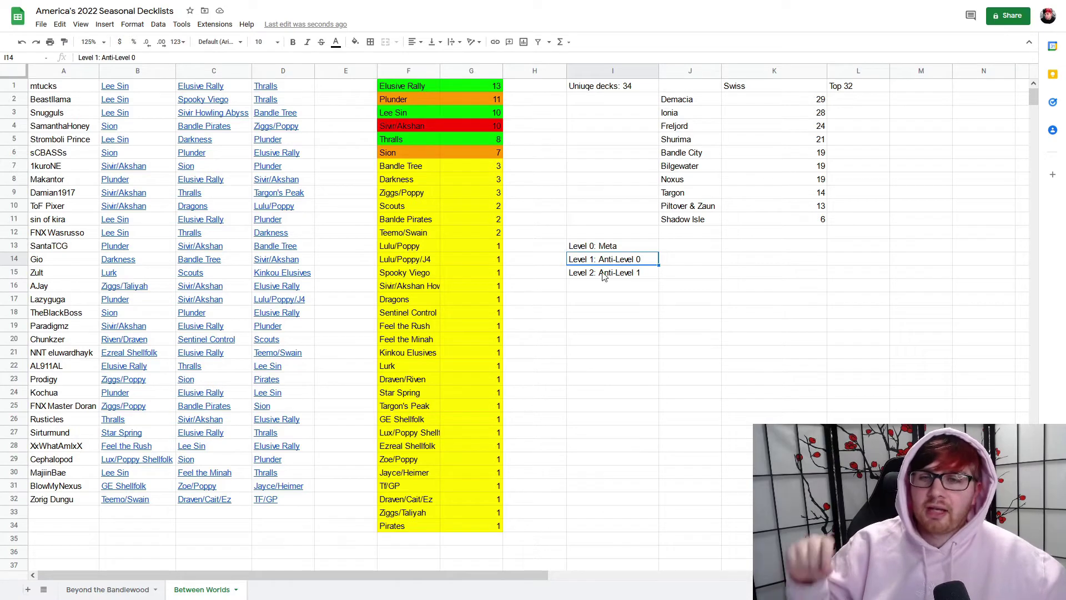
left_click(604, 275)
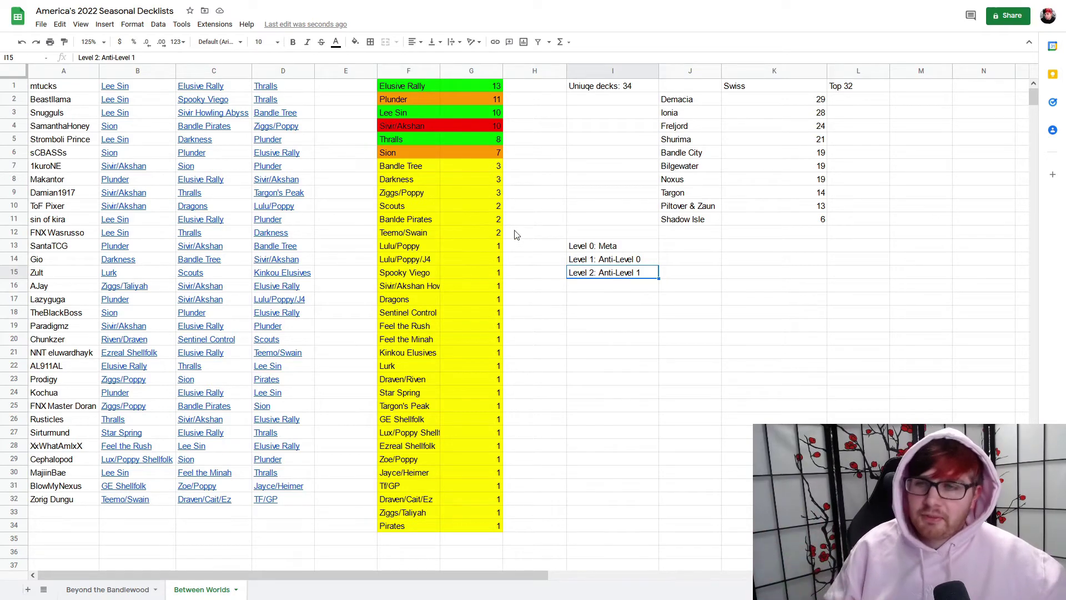
left_click(525, 166)
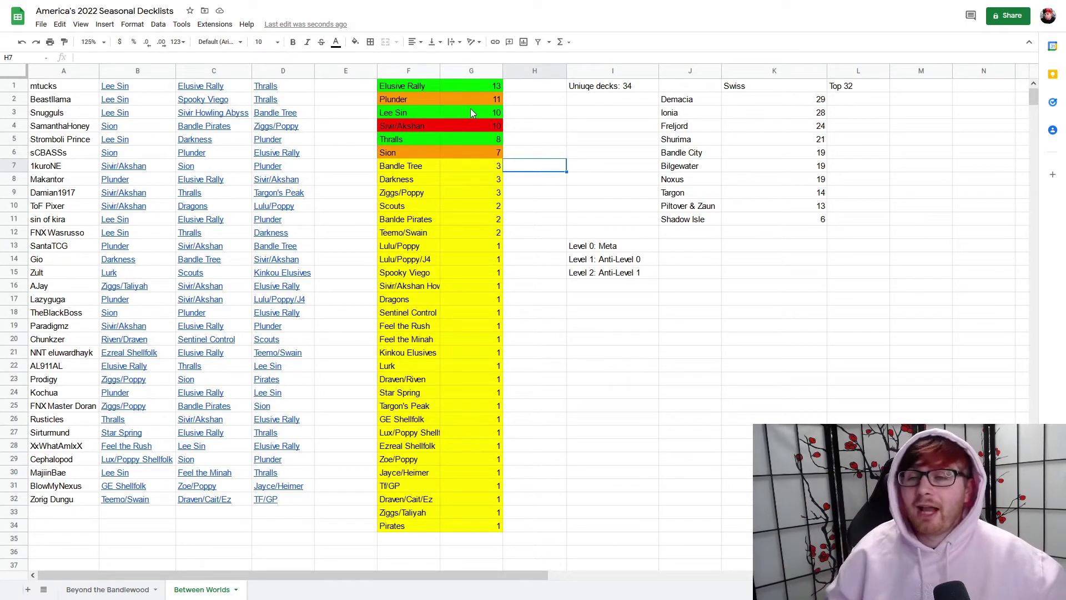
left_click(519, 113)
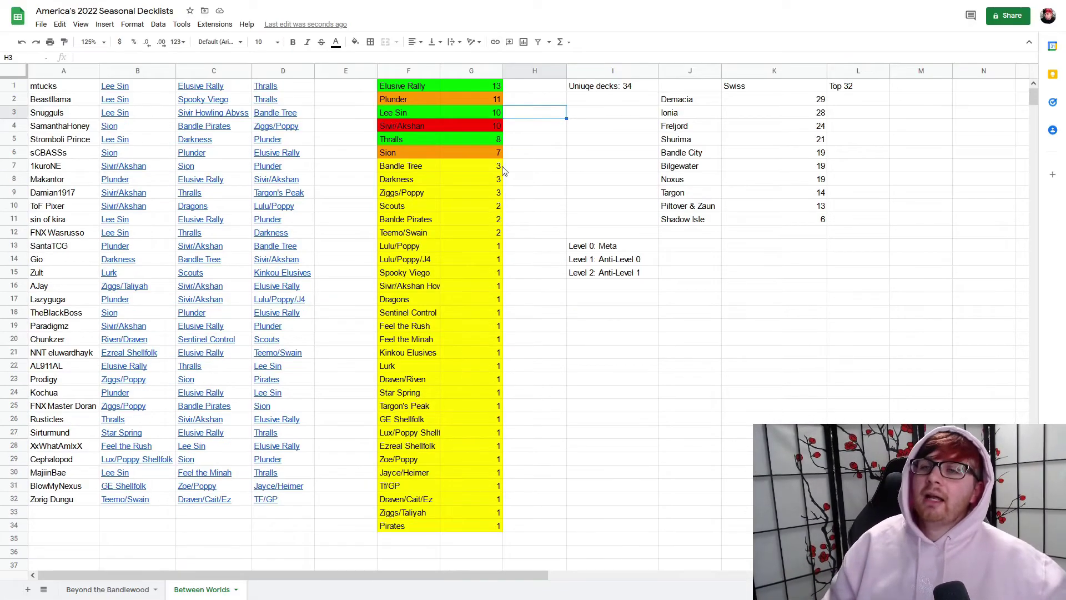
Check the less-played decks in F7:G12 and fill the Teemo/Swain deck name and count, F12:G12, with bright green
left_click_drag(452, 193, 411, 199)
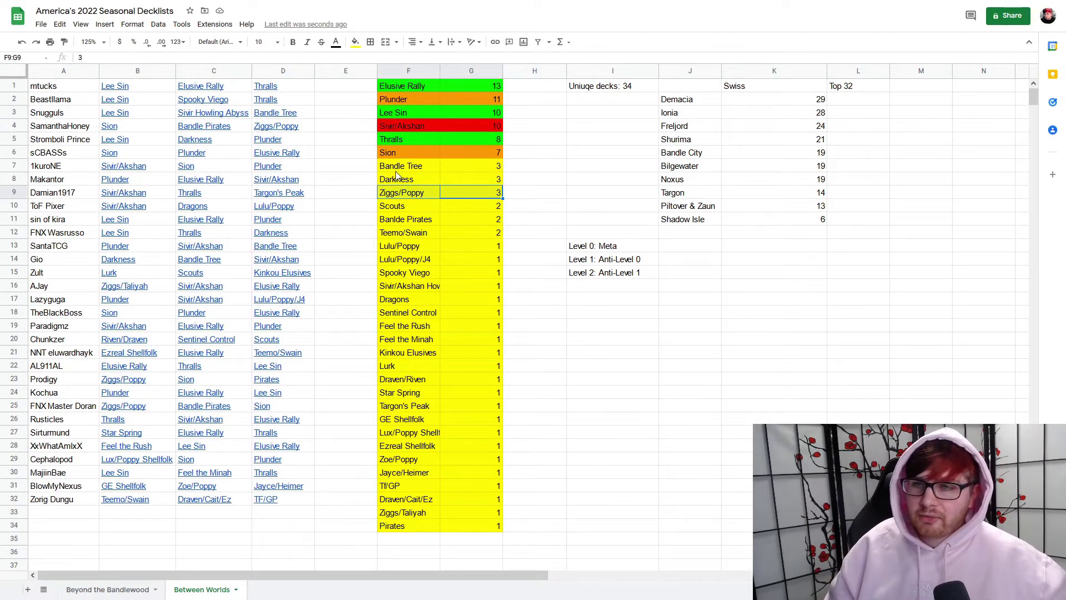
left_click_drag(396, 176, 484, 235)
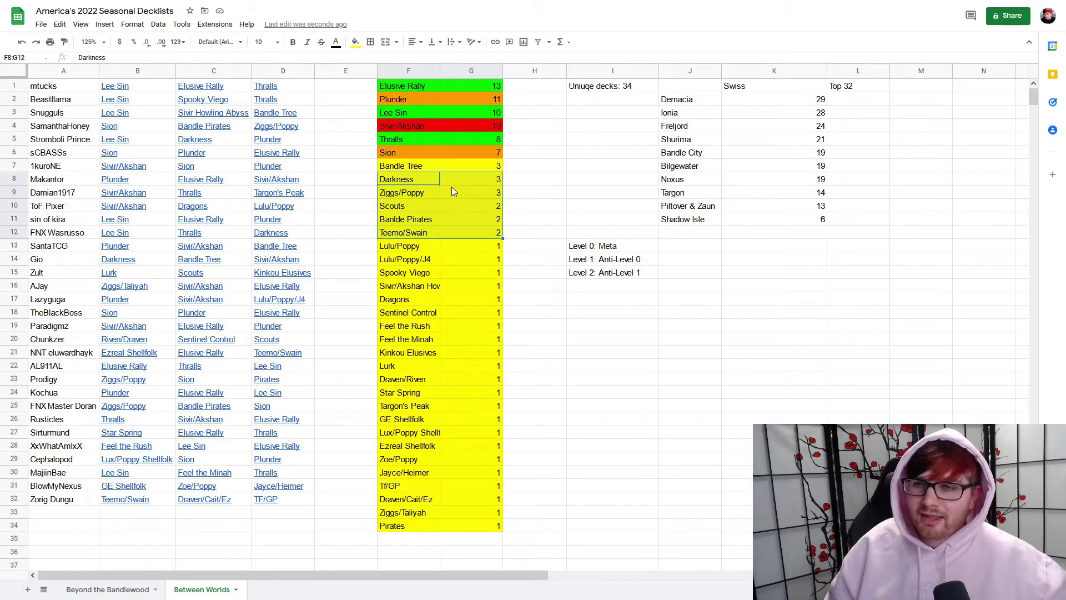
left_click_drag(407, 166, 483, 235)
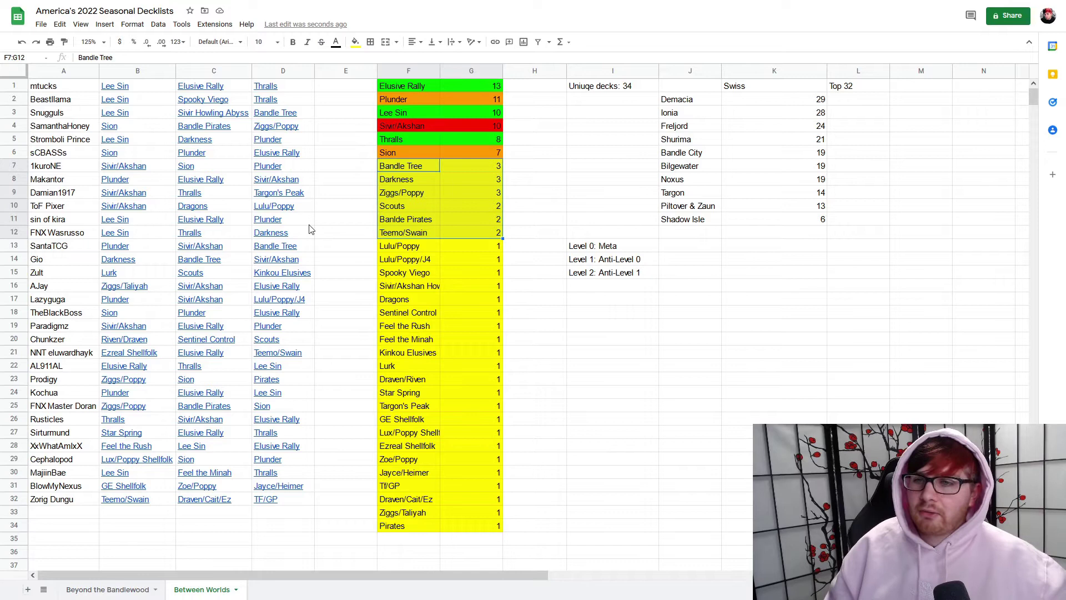
left_click(438, 234)
left_click_drag(439, 232, 465, 228)
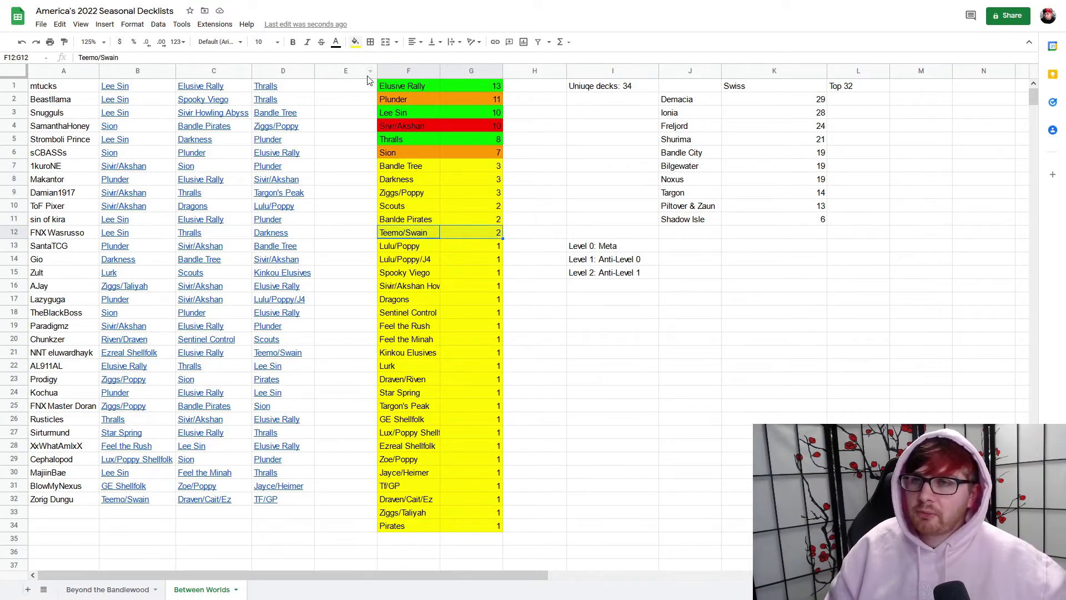
left_click(355, 43)
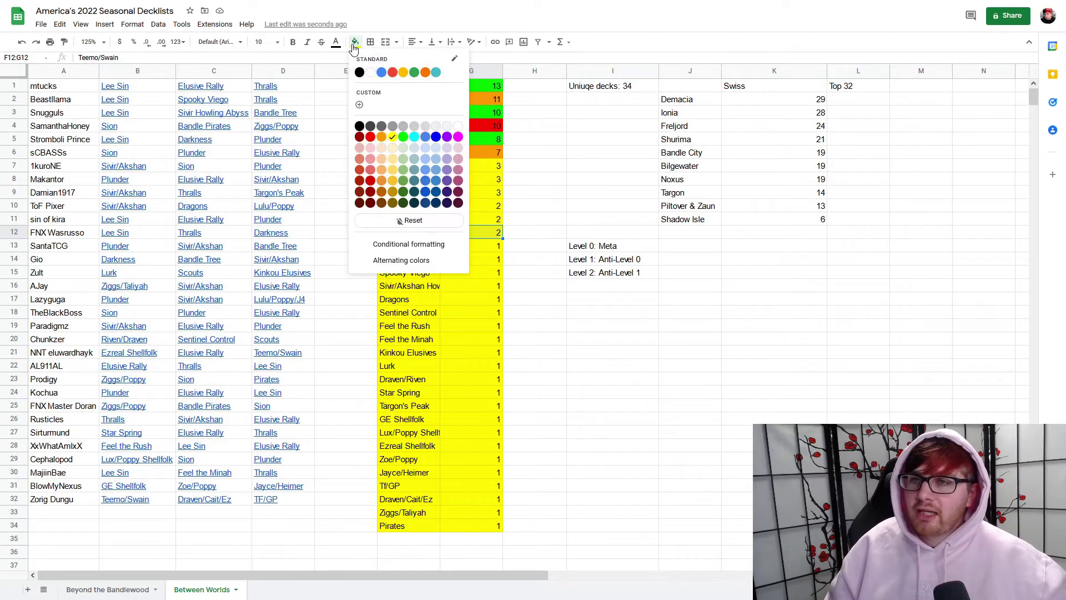
left_click(403, 137)
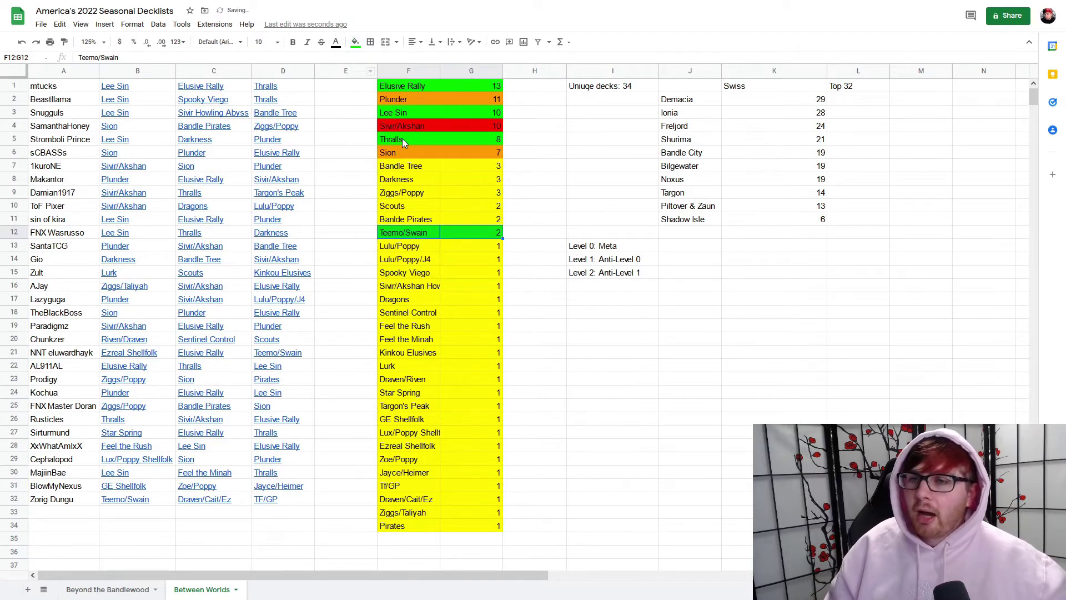
left_click(499, 170)
Compare the Teemo/Swain and Elusive Rally rows, and look through the player names in column A with their deck lineups
left_click_drag(399, 232, 460, 235)
left_click_drag(432, 87, 447, 83)
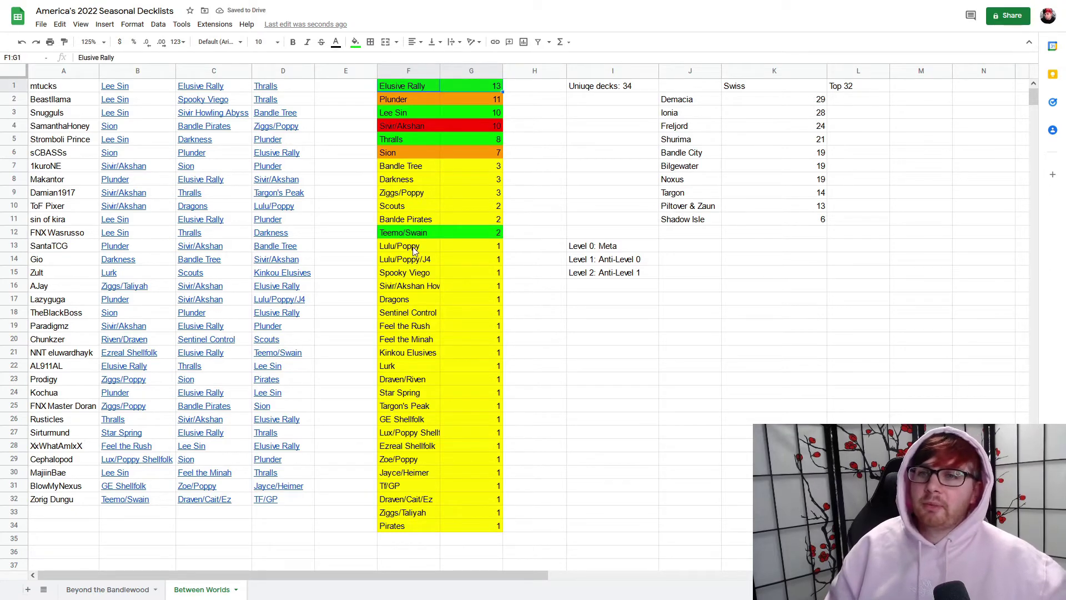
left_click_drag(434, 231, 459, 233)
left_click_drag(428, 86, 444, 84)
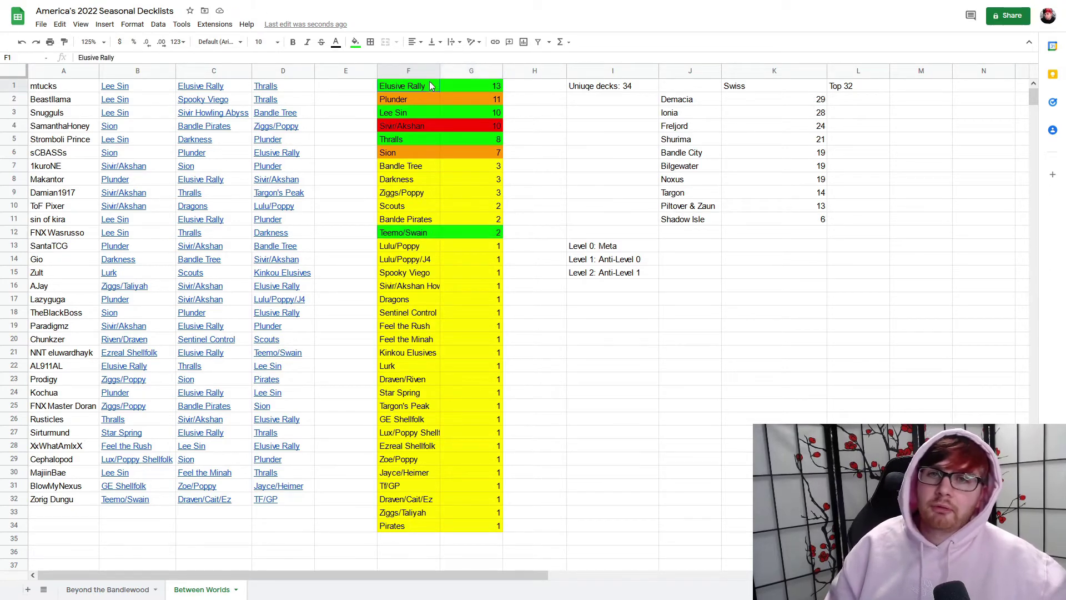
left_click_drag(408, 235, 435, 232)
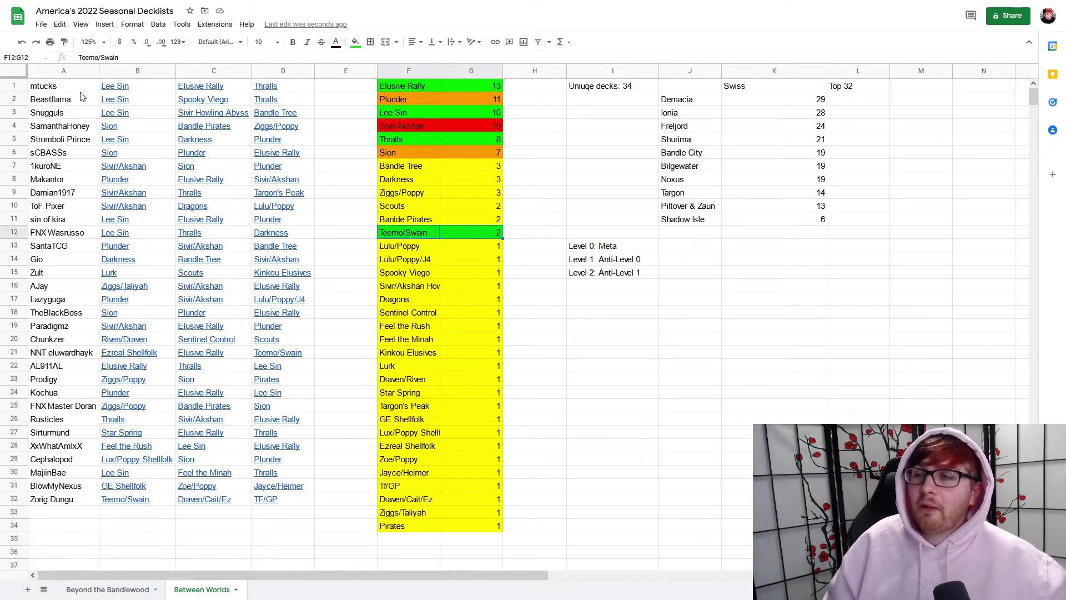
left_click_drag(66, 89, 73, 488)
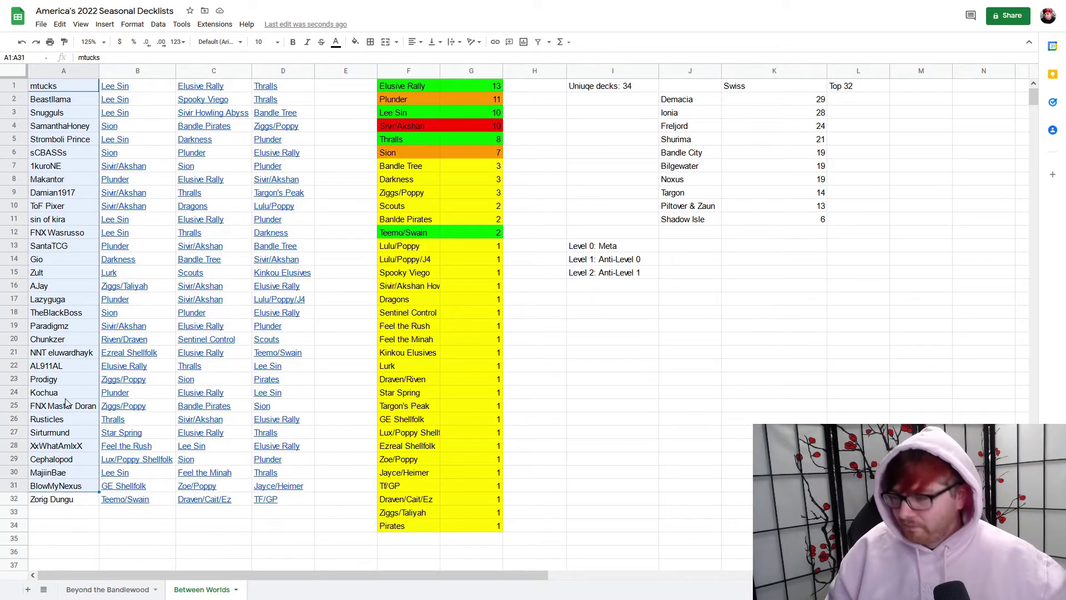
left_click(82, 300)
left_click_drag(64, 233, 67, 260)
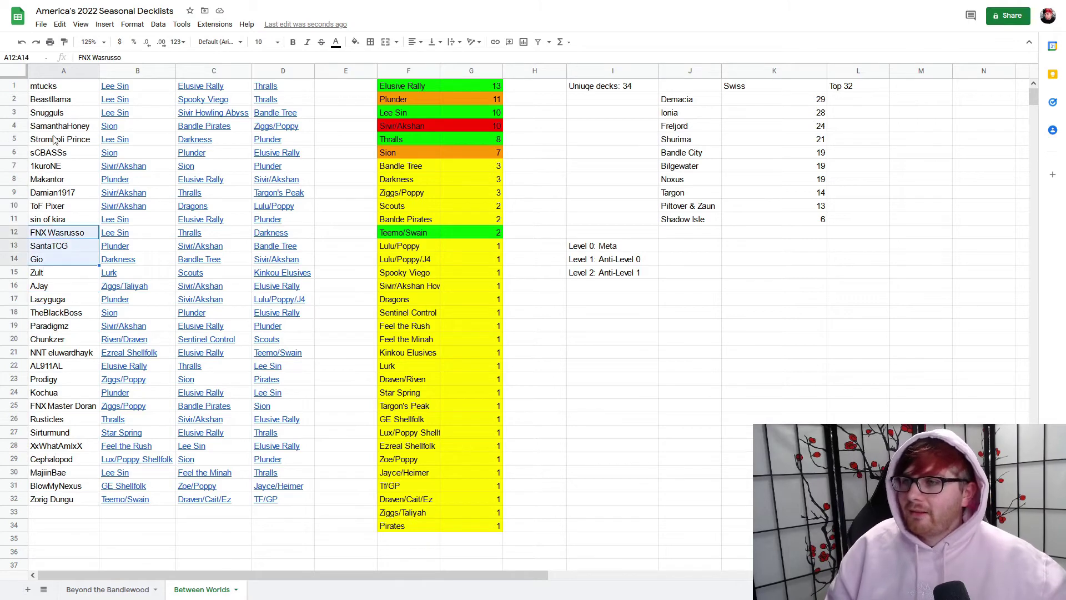
left_click(39, 303)
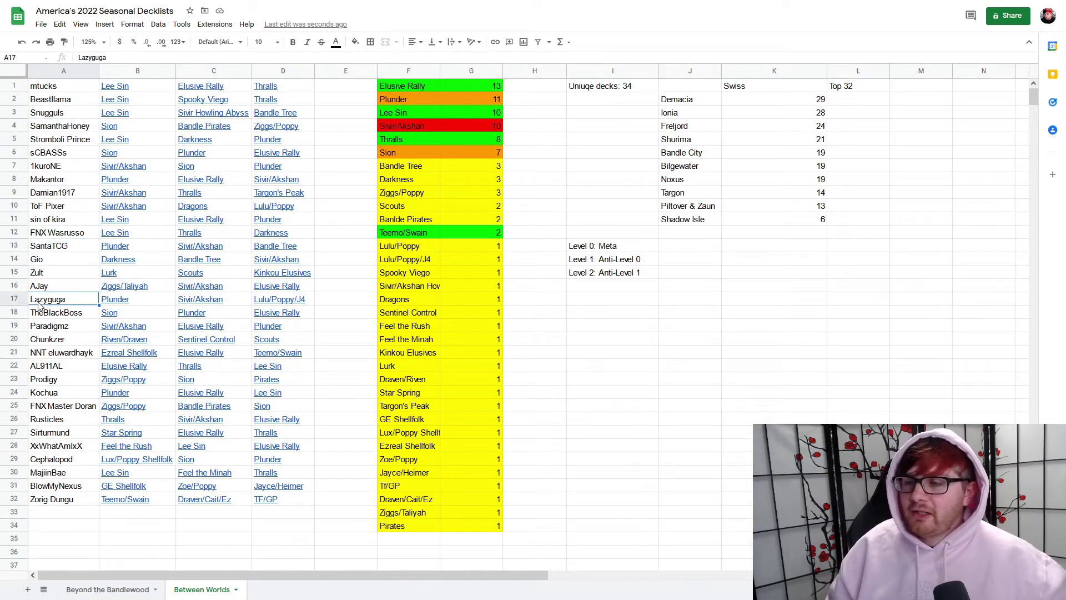
left_click(127, 273)
left_click(71, 126)
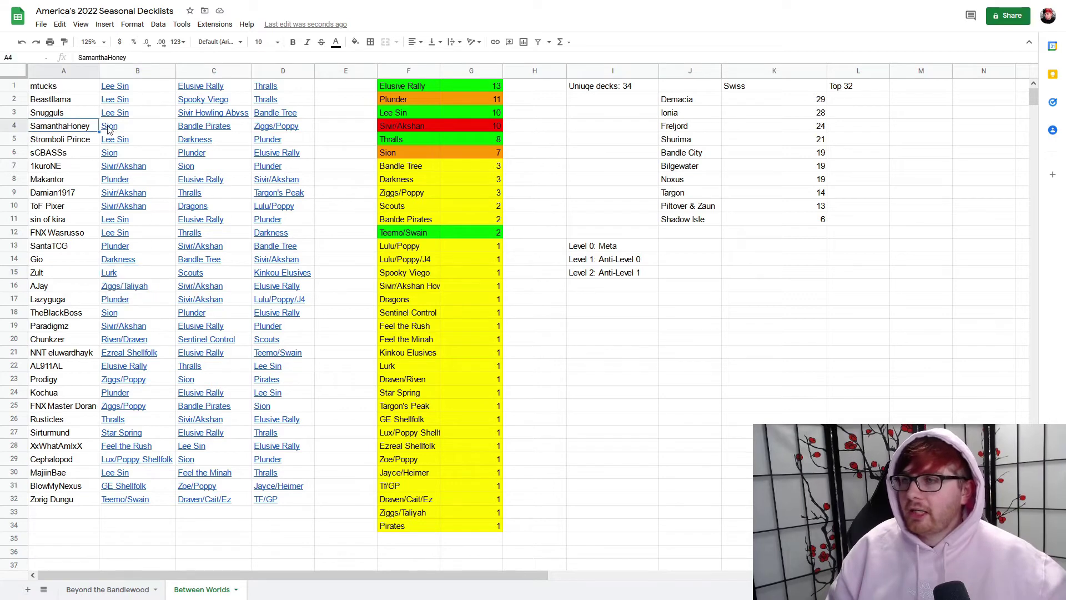
Check the first deck of the row 4 lineup and the player entry in A3
left_click(146, 129)
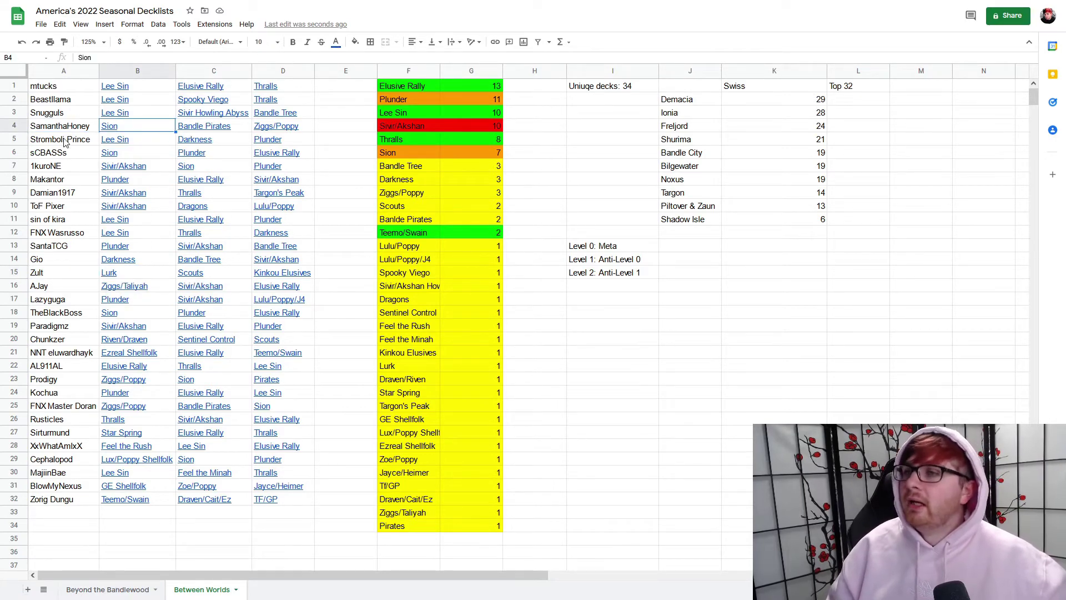
left_click(59, 115)
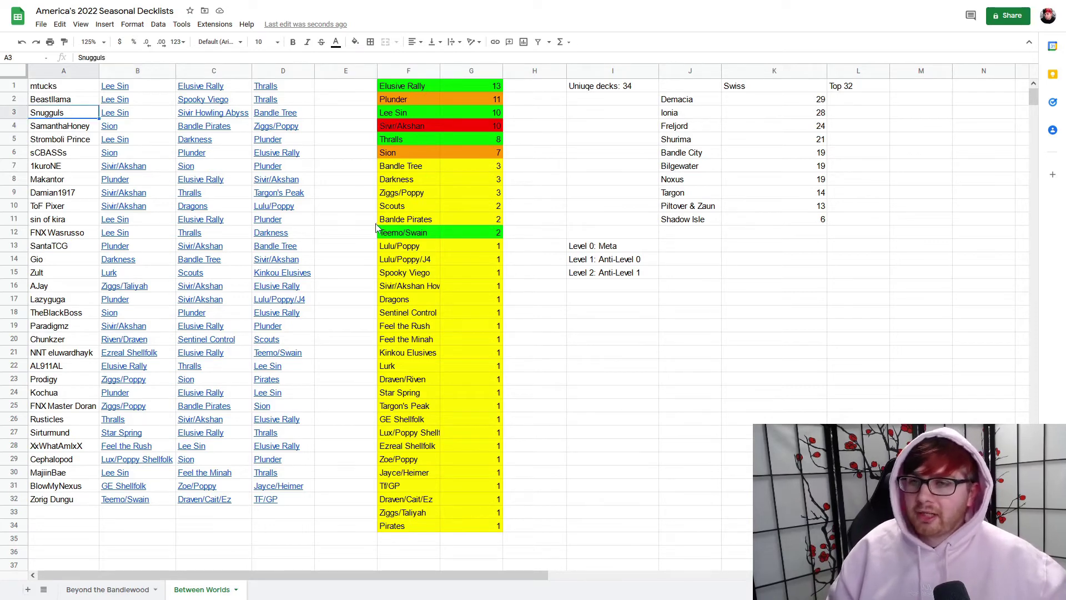
Fill the Darkness deck name and count, F8:G8, with yellow
left_click(398, 183)
left_click_drag(439, 181, 452, 180)
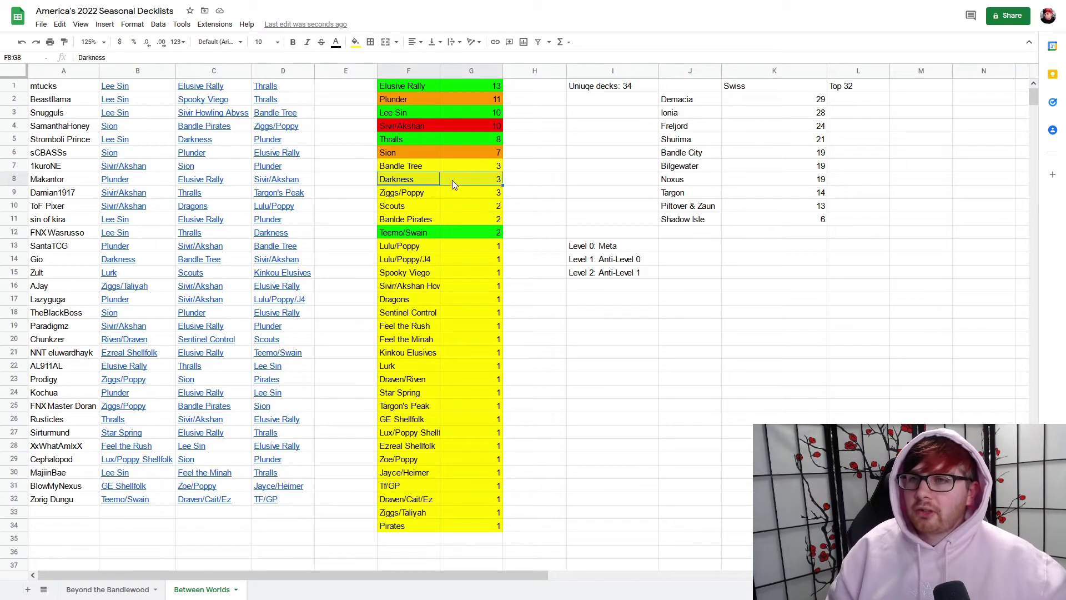
left_click(355, 42)
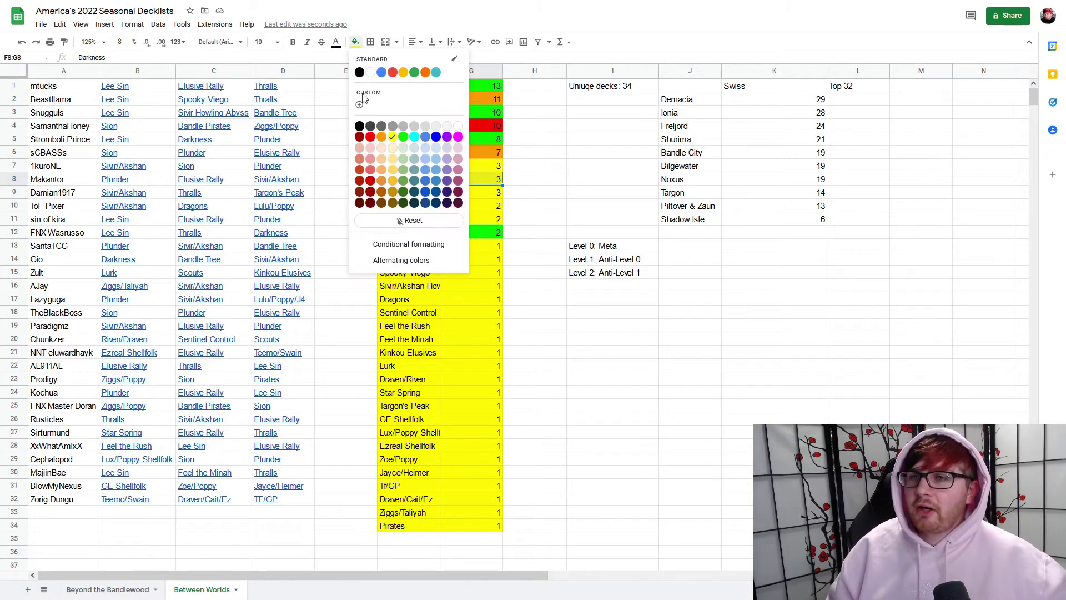
left_click(393, 139)
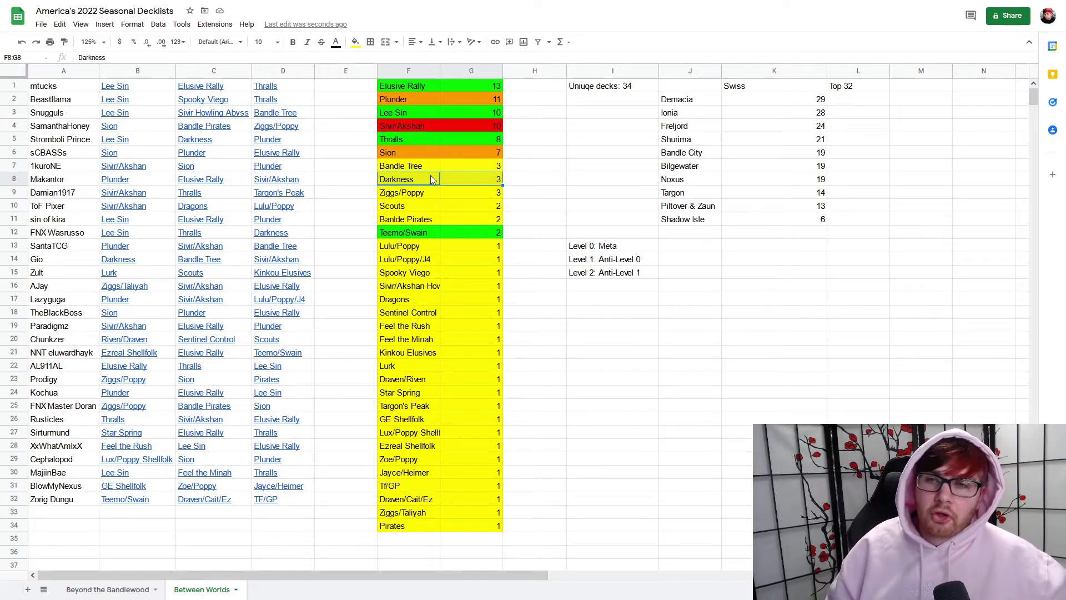
Compare the Teemo/Swain, Darkness, Sion and Bandle Tree deck rows and their counts
left_click_drag(437, 232, 468, 235)
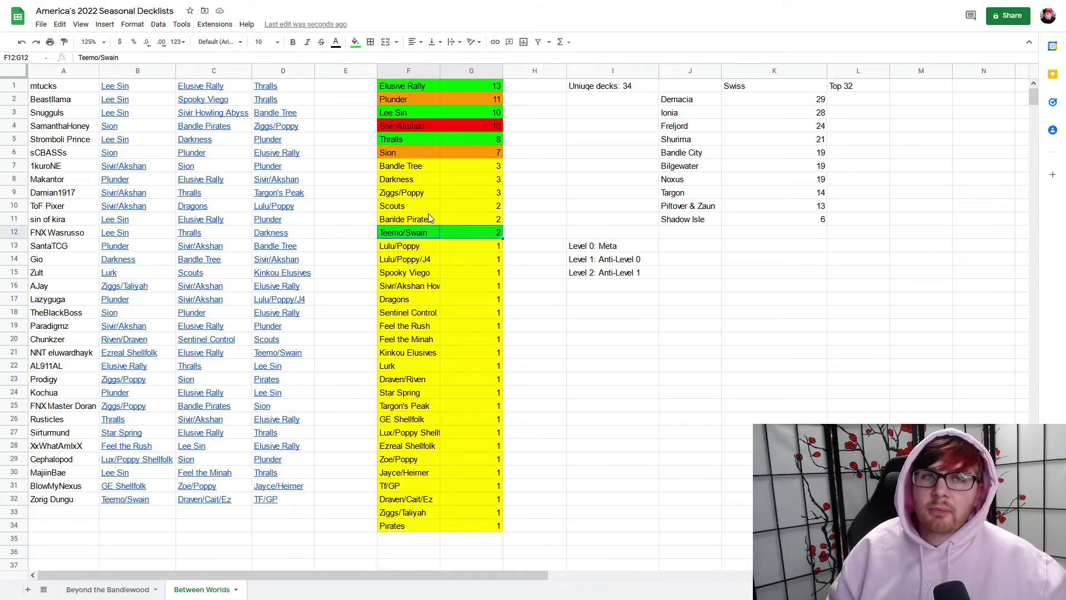
left_click(408, 183)
mouse_move(444, 183)
left_mouse_down()
mouse_move(432, 181)
mouse_move(457, 184)
mouse_move(441, 175)
left_mouse_up()
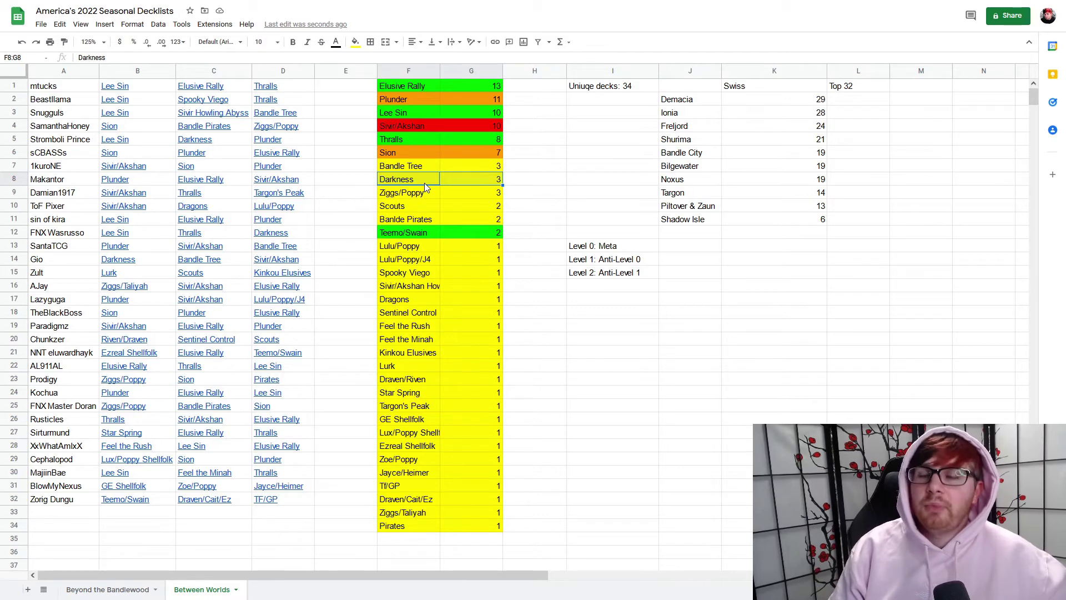
left_click(425, 182)
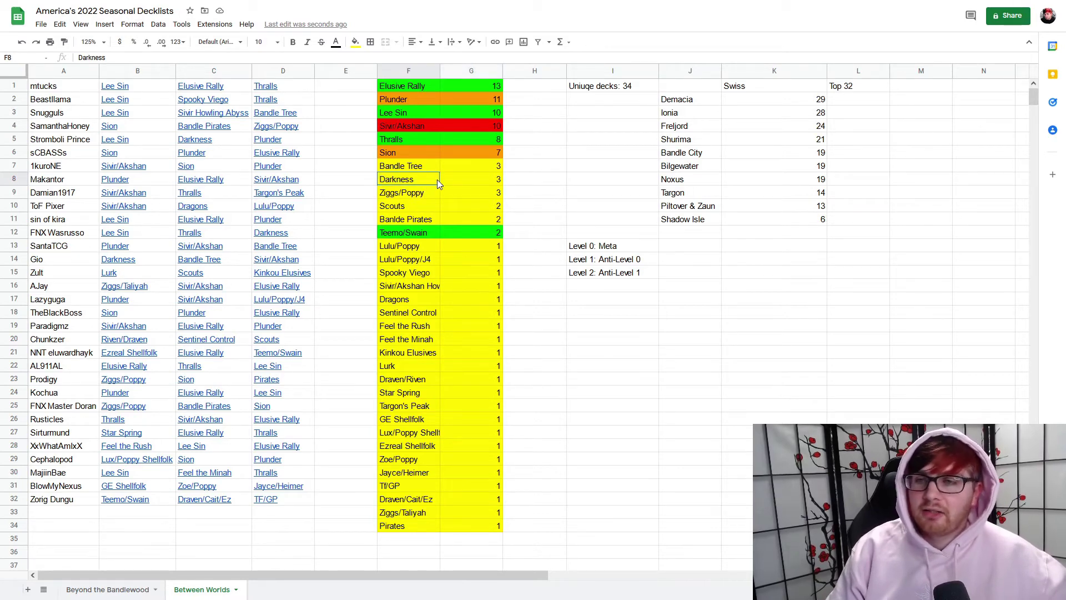
left_click_drag(438, 178, 447, 150)
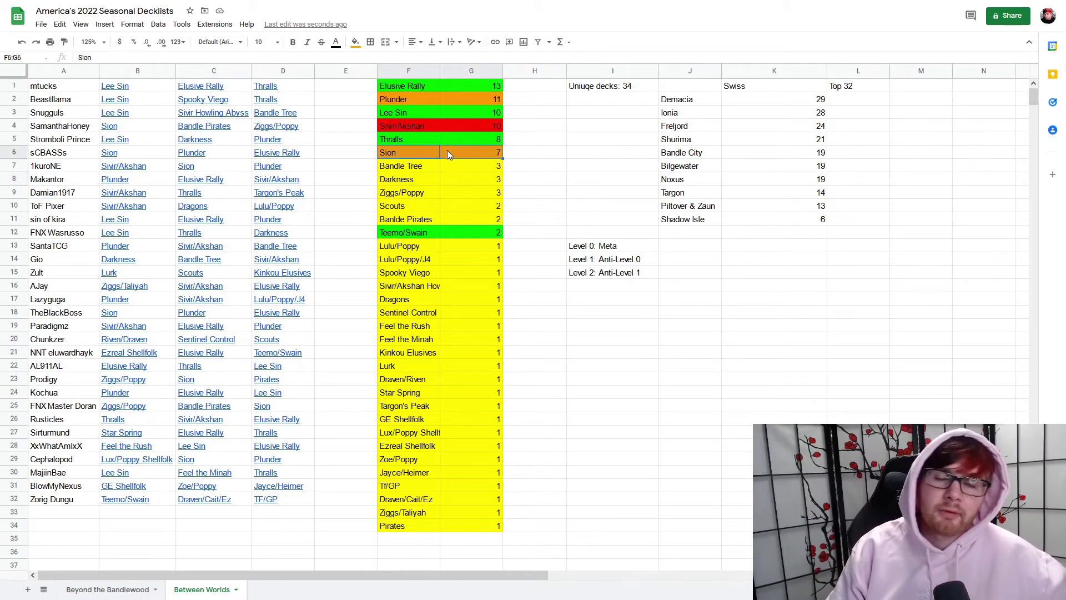
left_click(422, 165)
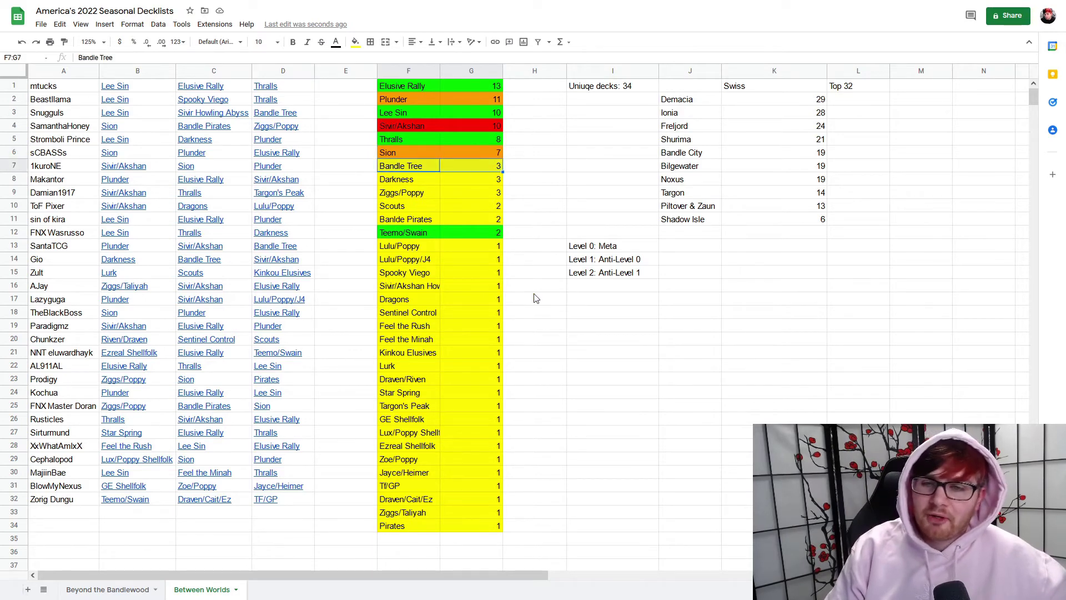
Relate the Bandle Tree and Teemo/Swain rows to the Level 2: Anti-Level 1 definition in I15
left_click(614, 275)
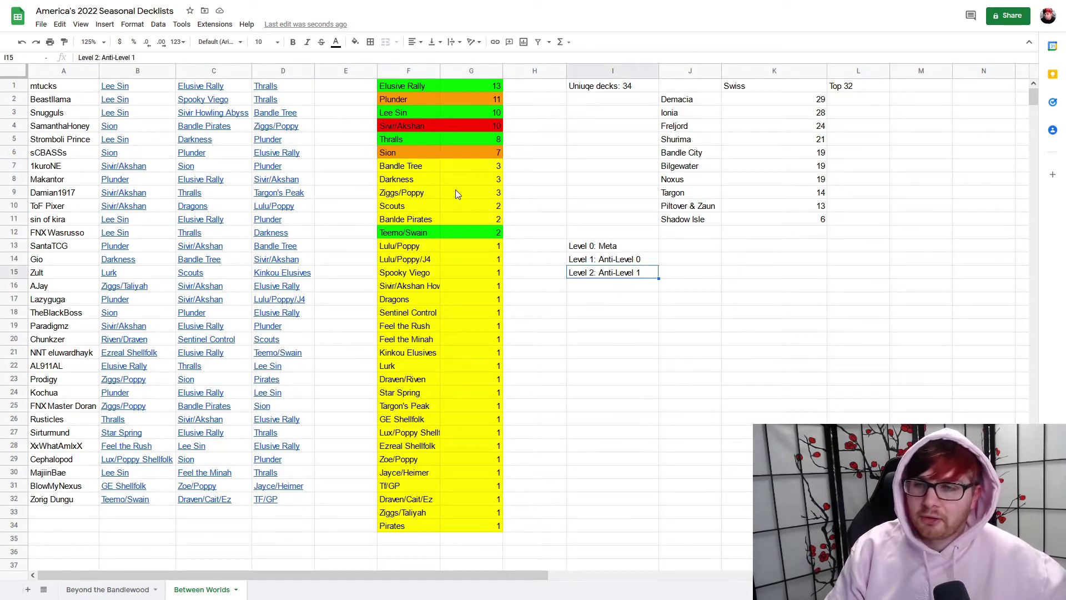
left_click(423, 167)
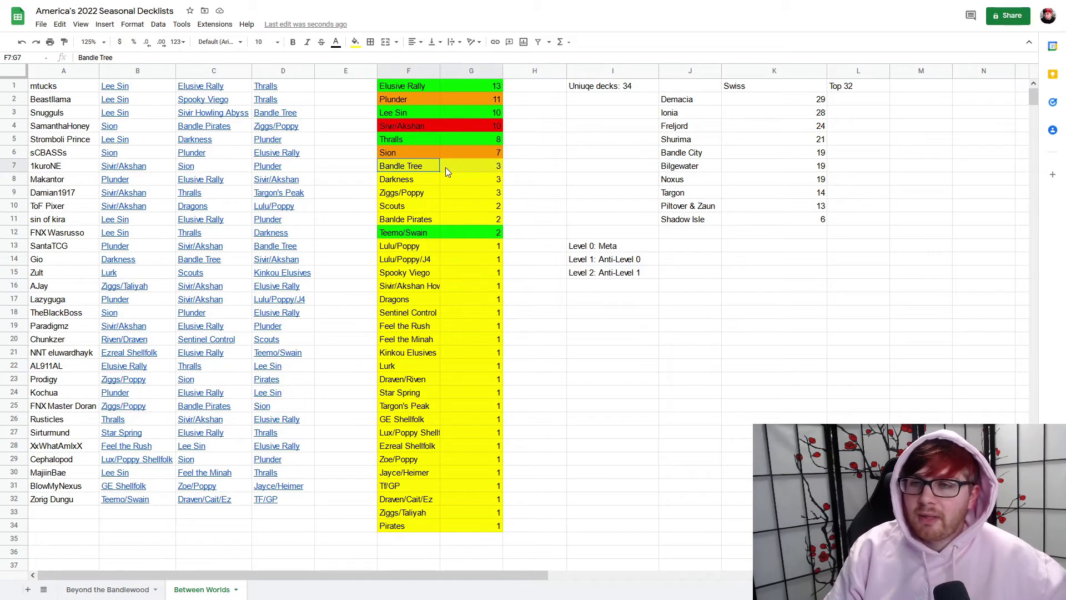
left_click(418, 234)
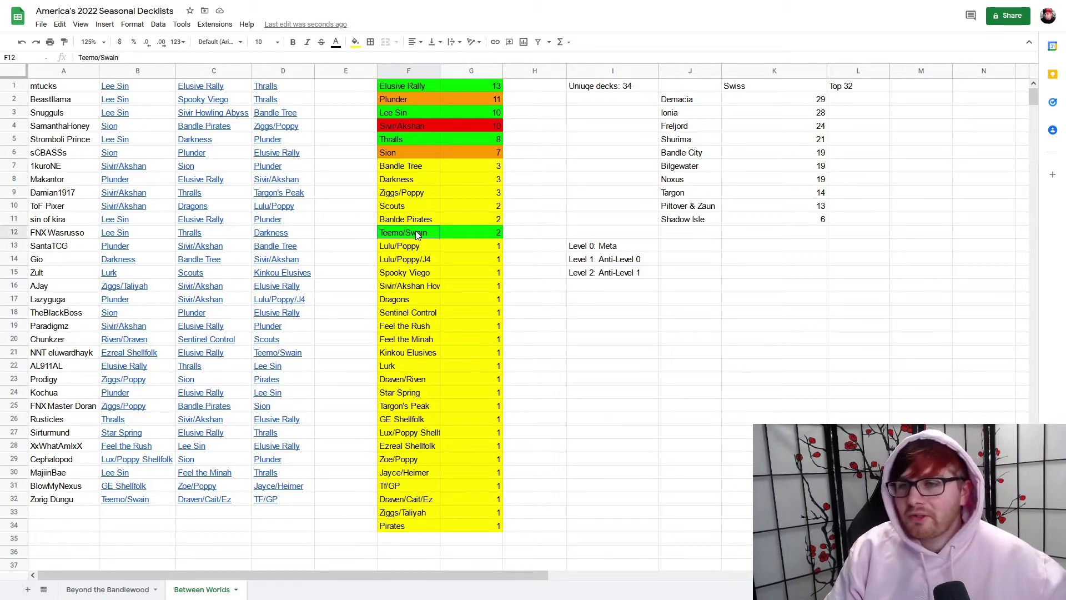
left_click_drag(417, 234, 469, 235)
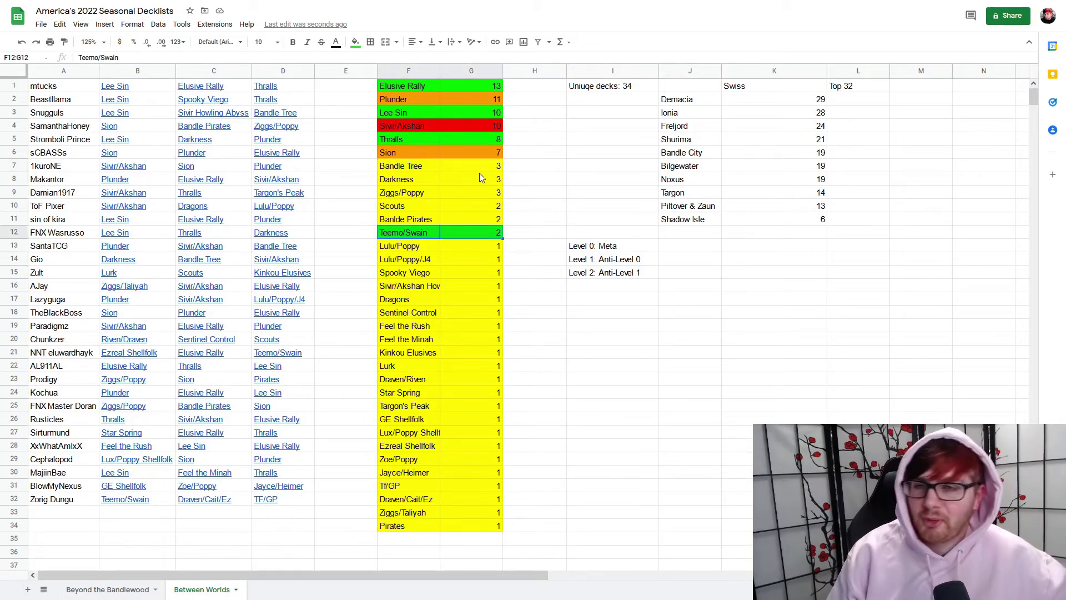
left_click(445, 168)
left_click(416, 234)
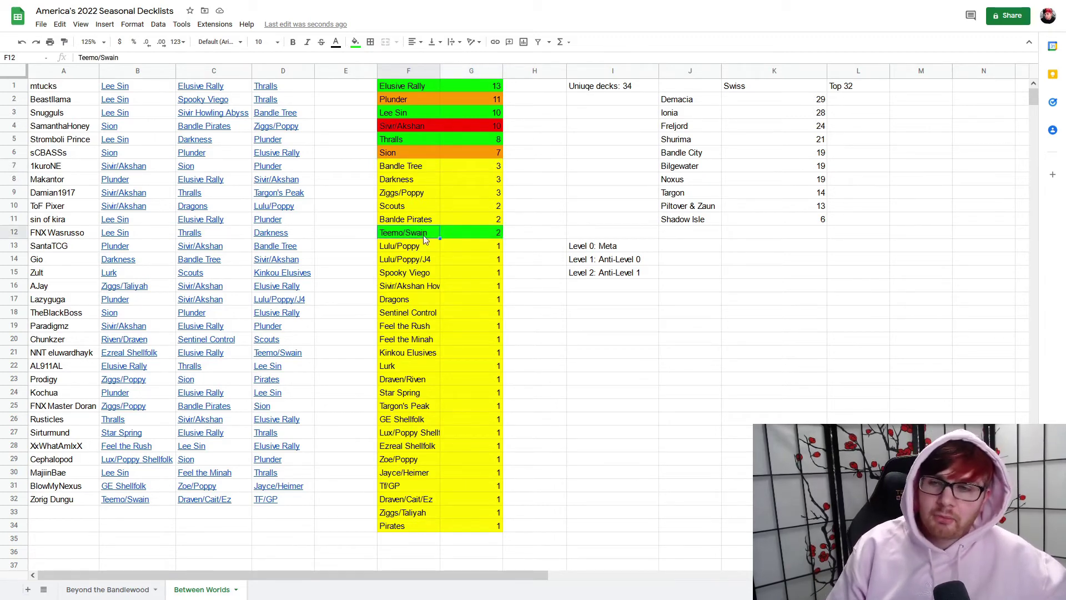
left_click_drag(439, 231, 459, 234)
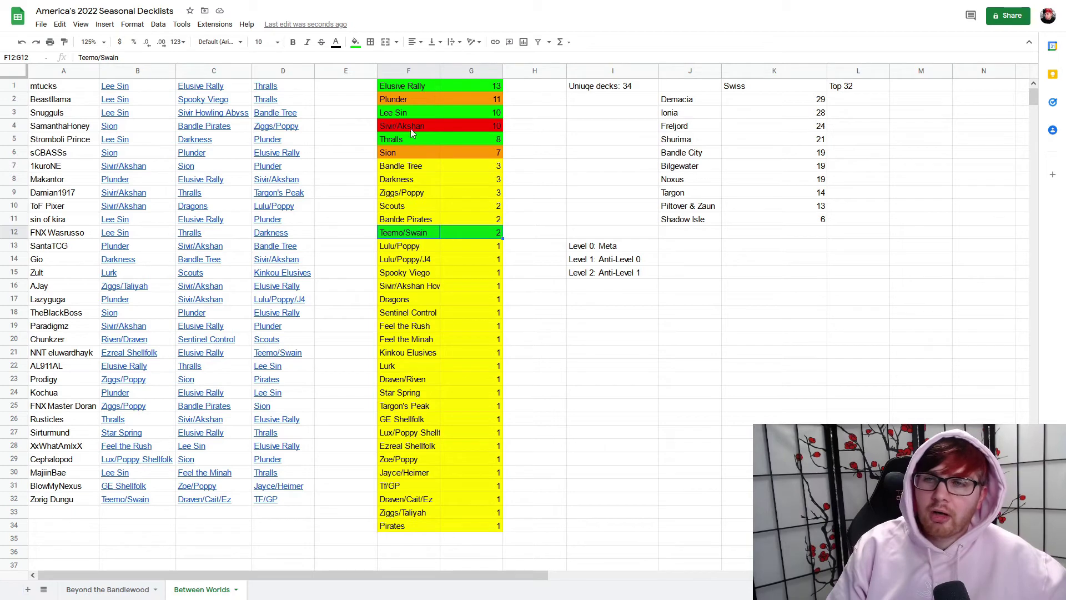
Undo the accidental move of the Sivir/Akshan deck name and count onto F2:G2
left_click_drag(416, 143, 413, 99)
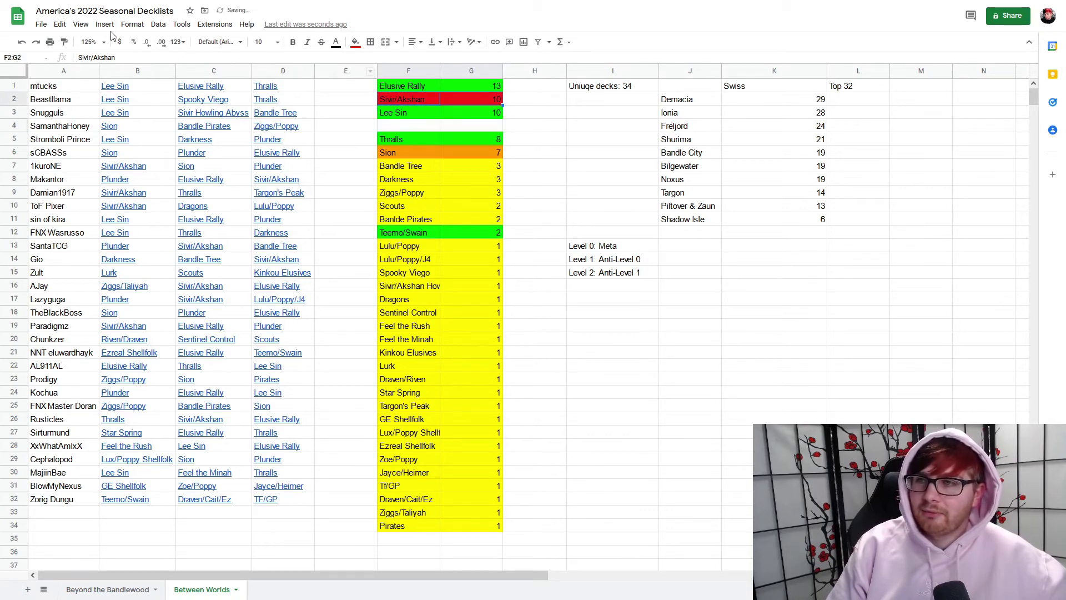
left_click(22, 42)
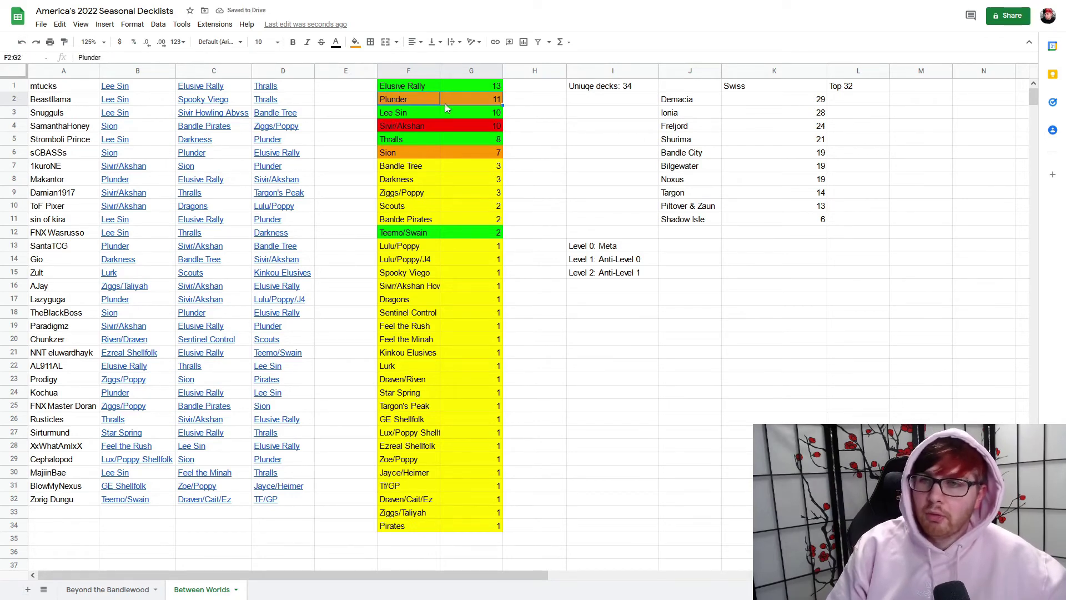
Review the Thralls row and the single-entry decks in F13:G34
left_click_drag(412, 146, 442, 145)
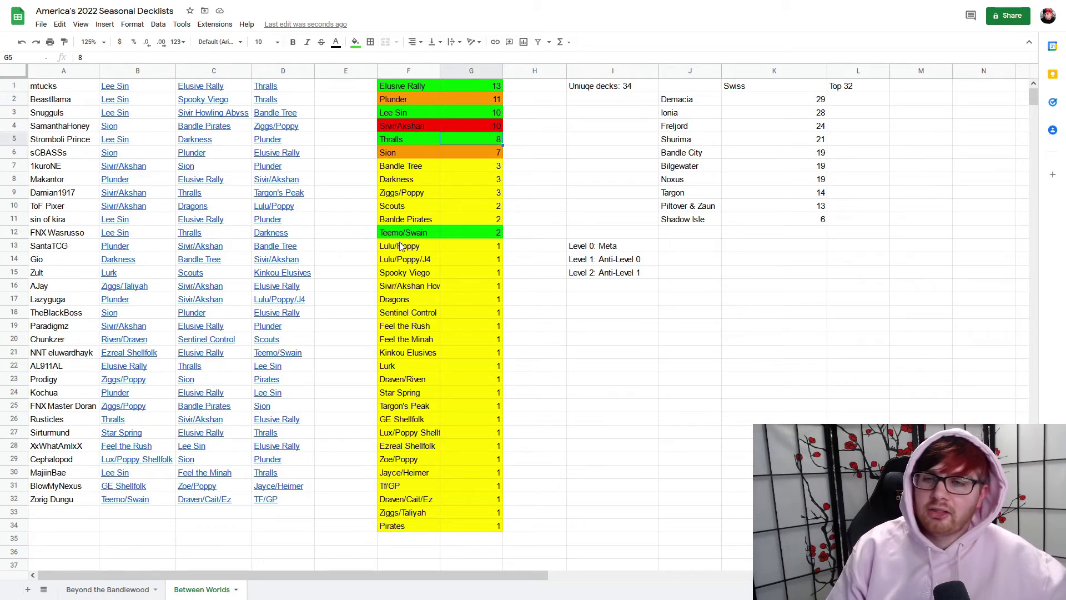
left_click_drag(399, 247, 463, 547)
left_click_drag(579, 405, 579, 417)
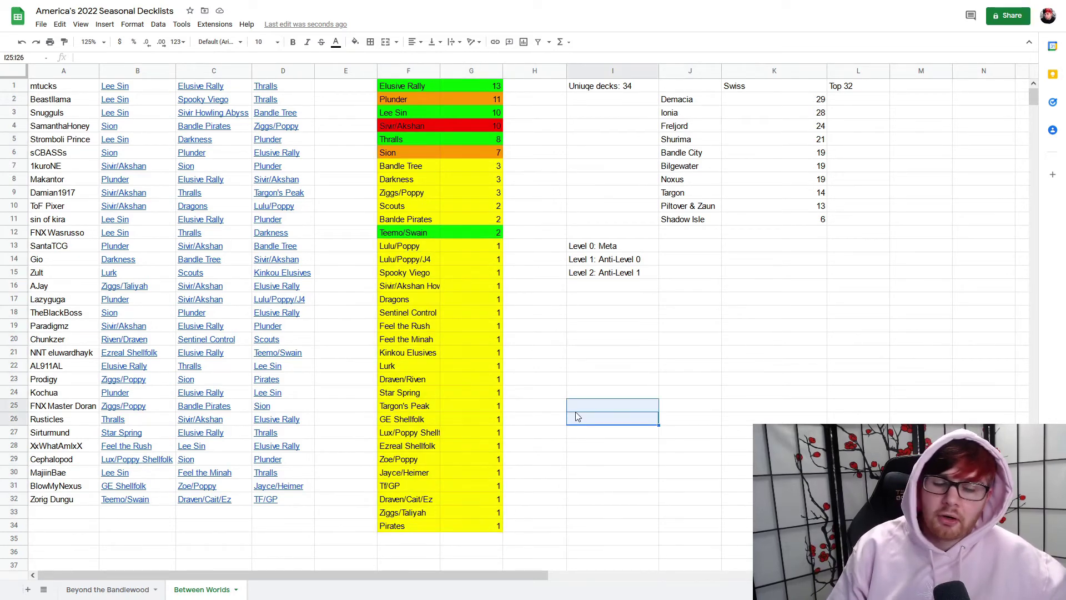